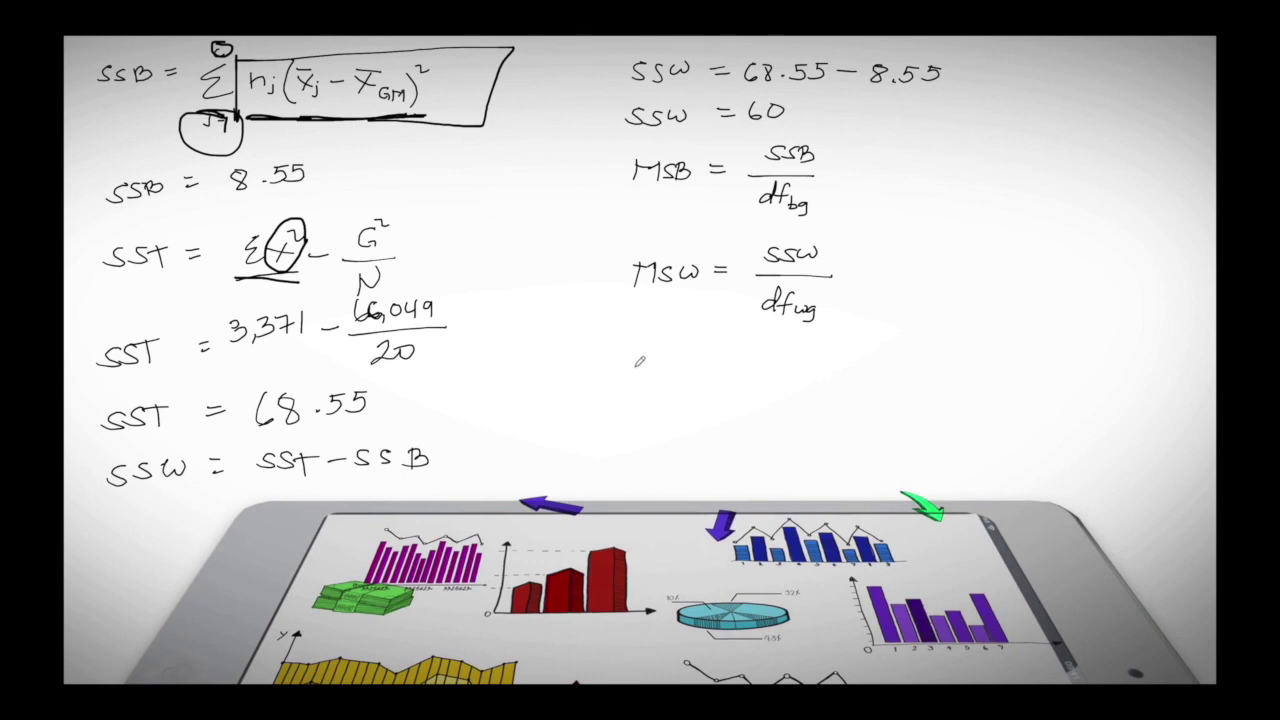
# Step: Handwrite the F-ratio formula as a fraction below the MSW formula
pyautogui.moveTo(636, 366); pyautogui.dragTo(656, 364)
pyautogui.moveTo(640, 366); pyautogui.dragTo(640, 391)
pyautogui.moveTo(638, 378); pyautogui.dragTo(692, 369)
pyautogui.moveTo(681, 376); pyautogui.dragTo(693, 375)
pyautogui.moveTo(733, 332)
pyautogui.mouseDown()
pyautogui.moveTo(735, 358)
pyautogui.moveTo(742, 347)
pyautogui.moveTo(788, 362)
pyautogui.mouseUp()
pyautogui.moveTo(706, 378); pyautogui.dragTo(797, 379)
pyautogui.moveTo(728, 412); pyautogui.dragTo(795, 395)
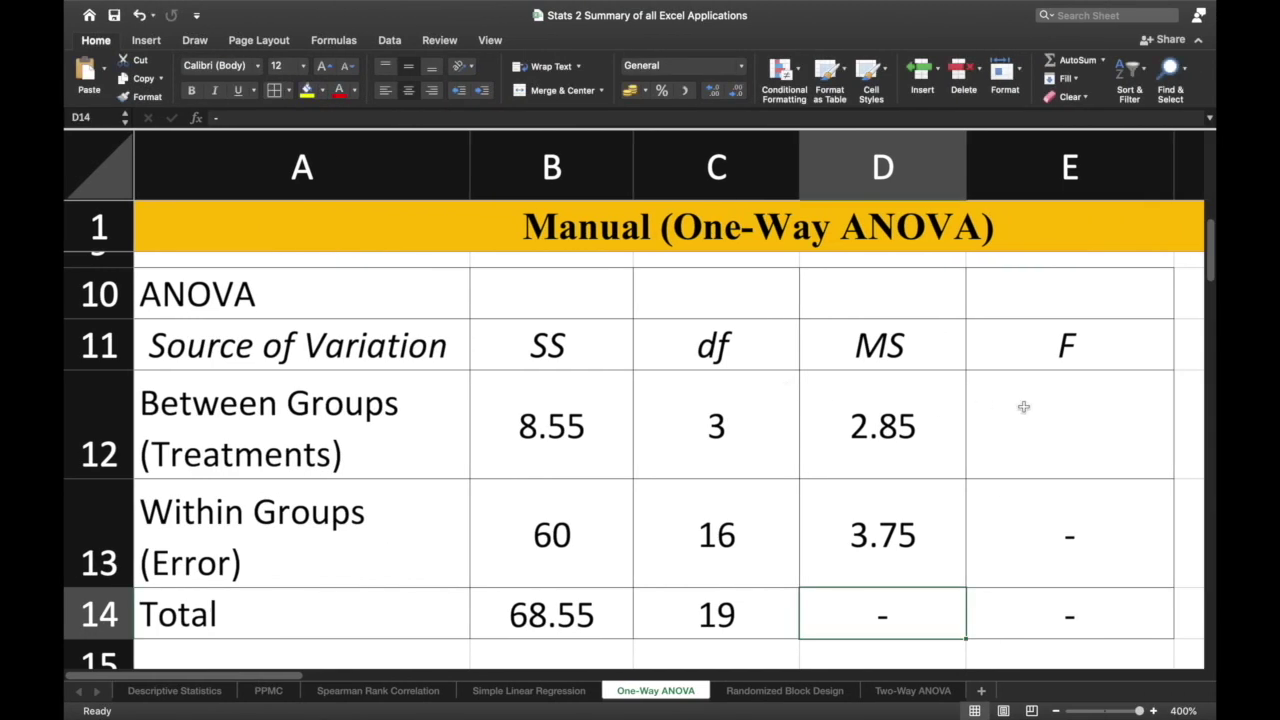
# Step: Calculate F for the Between Groups row in E12 with the formula =D12/D13
pyautogui.click(1084, 414)
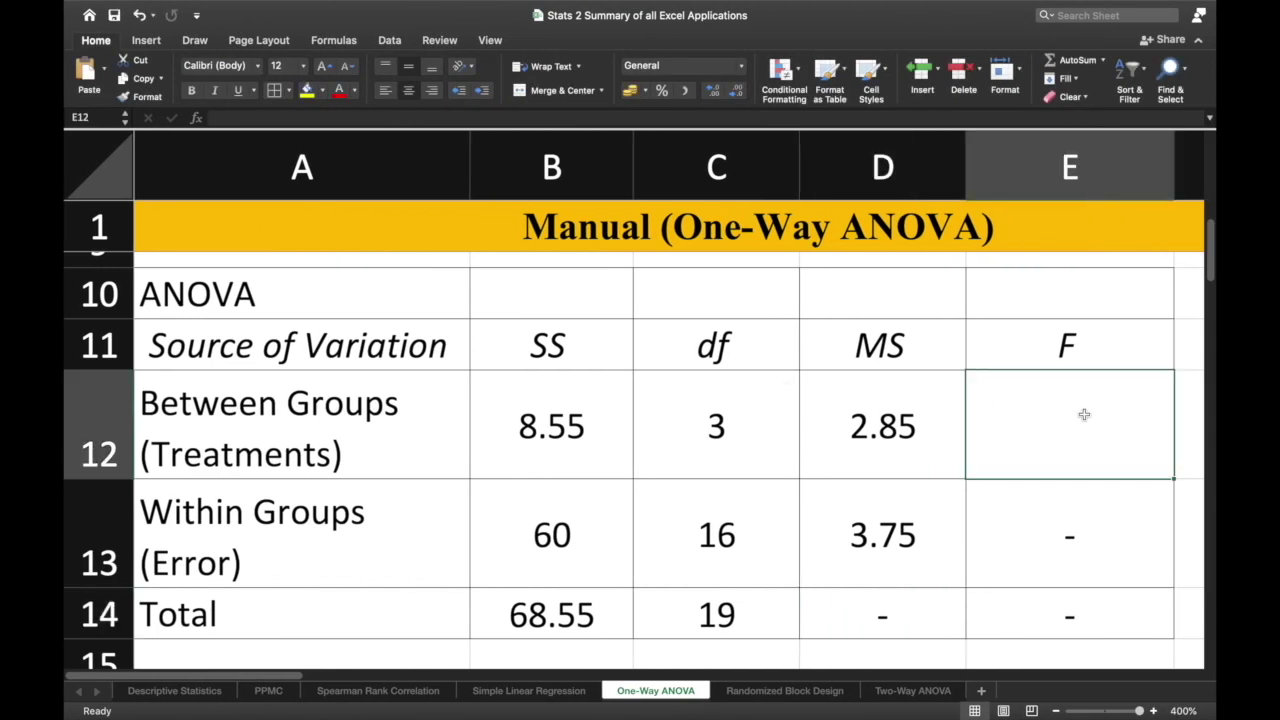
pyautogui.write('=')
pyautogui.click(808, 430)
pyautogui.write('/')
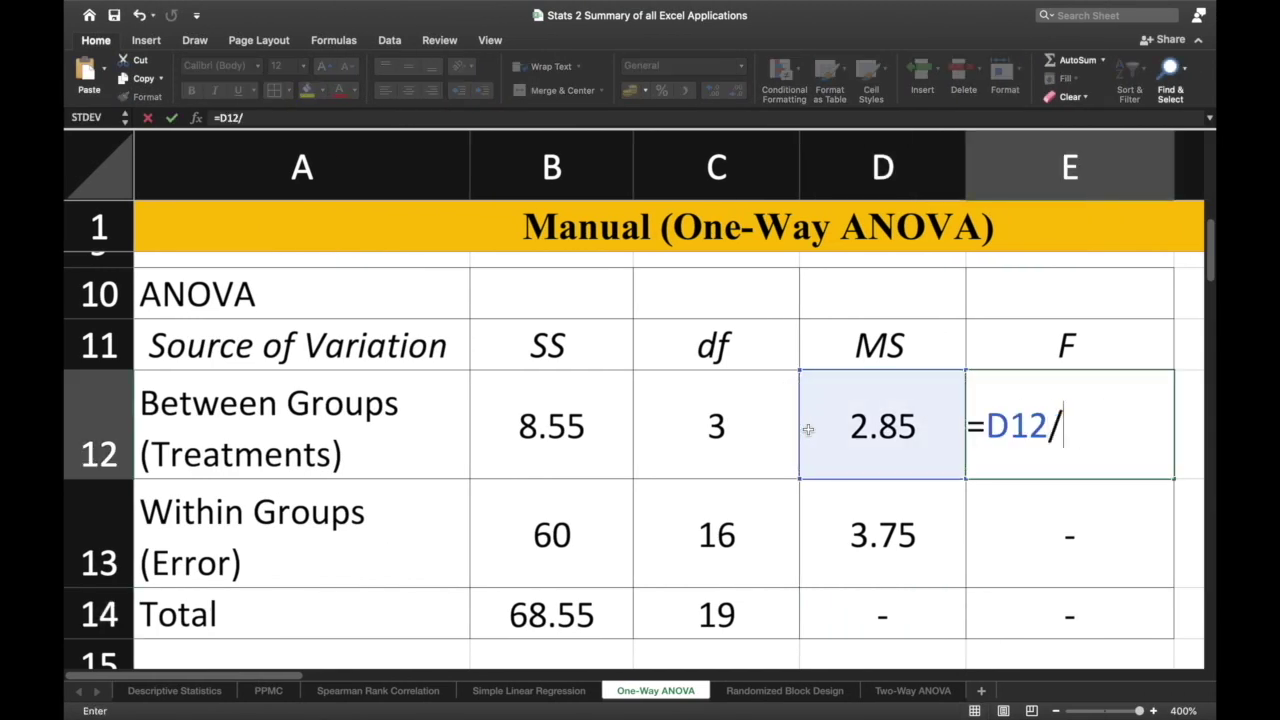
pyautogui.click(858, 540)
pyautogui.press('Return')
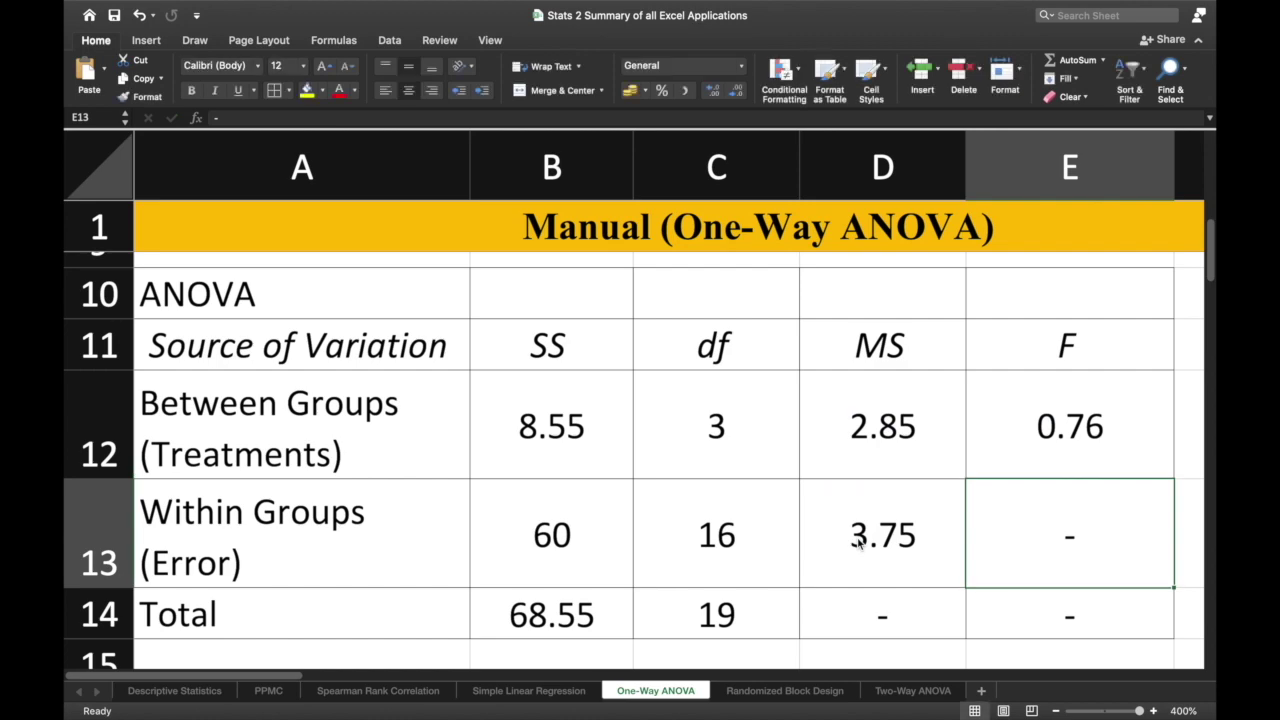
# Step: Review the SS, df and MS values in B11:D13, the F value in E12 and the manual calculations around the ANOVA table
pyautogui.scroll(-3, 858, 540)
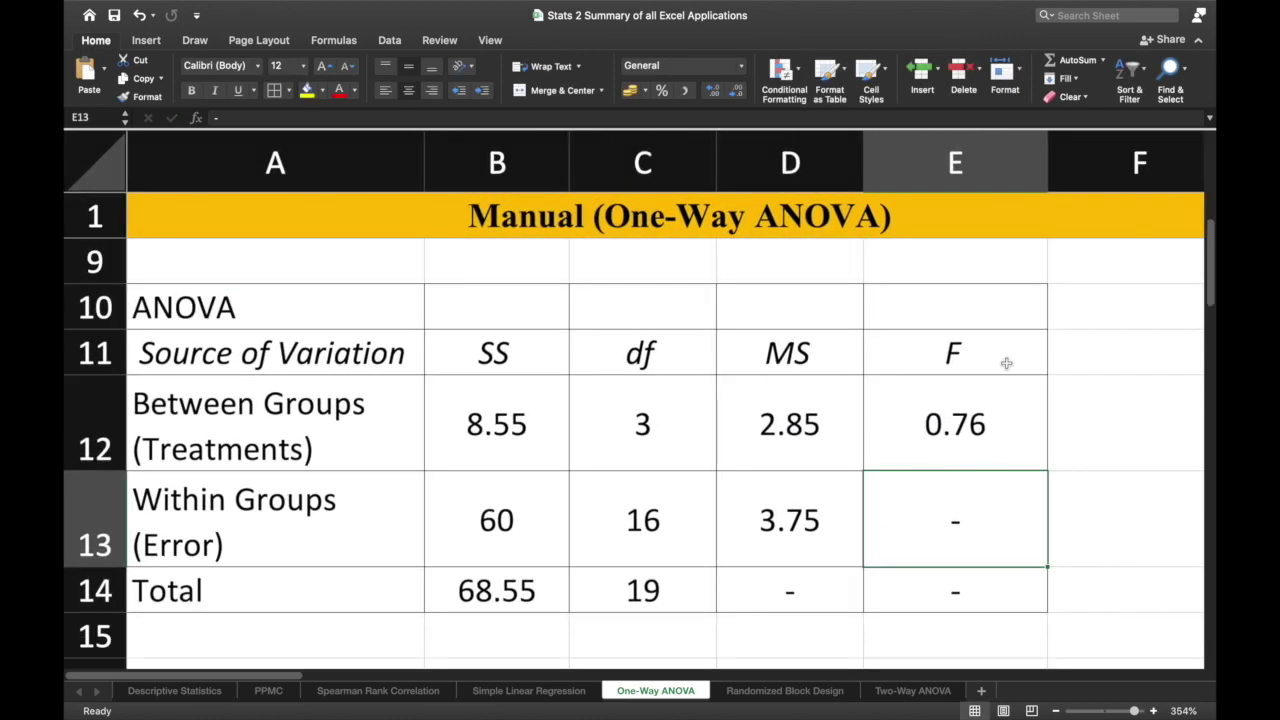
pyautogui.click(505, 352)
pyautogui.moveTo(505, 352); pyautogui.dragTo(750, 528)
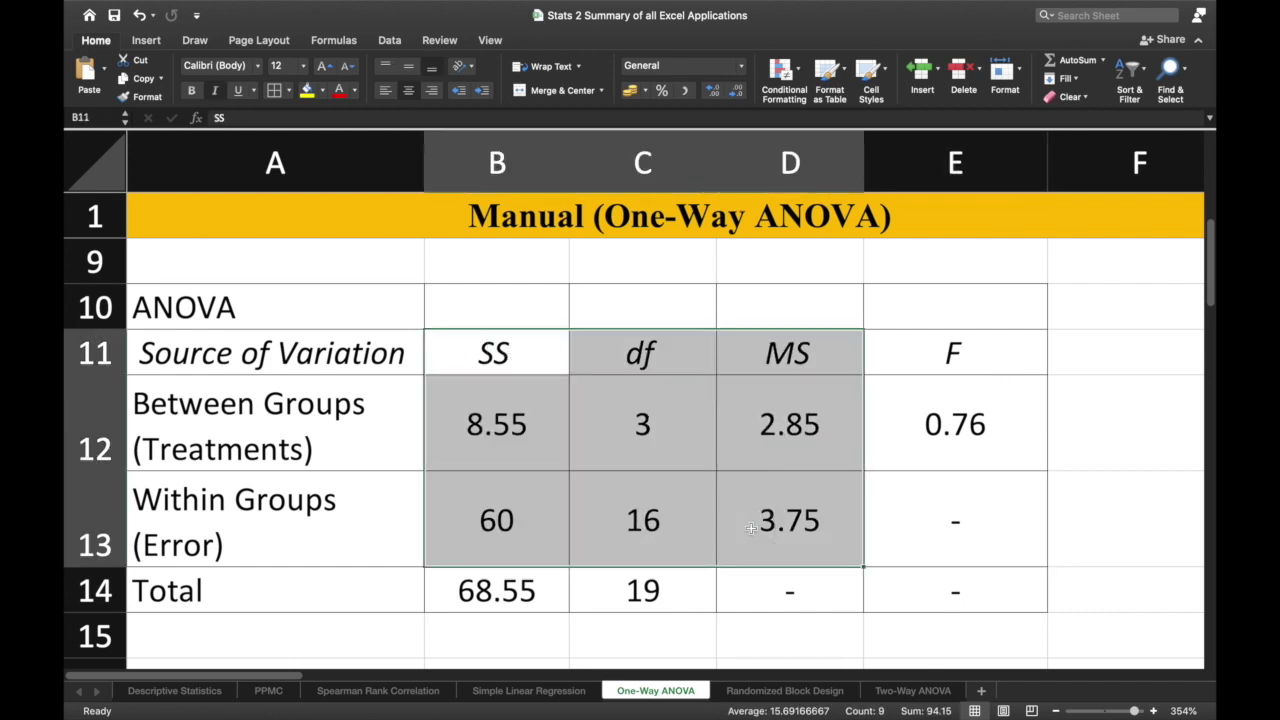
pyautogui.click(991, 424)
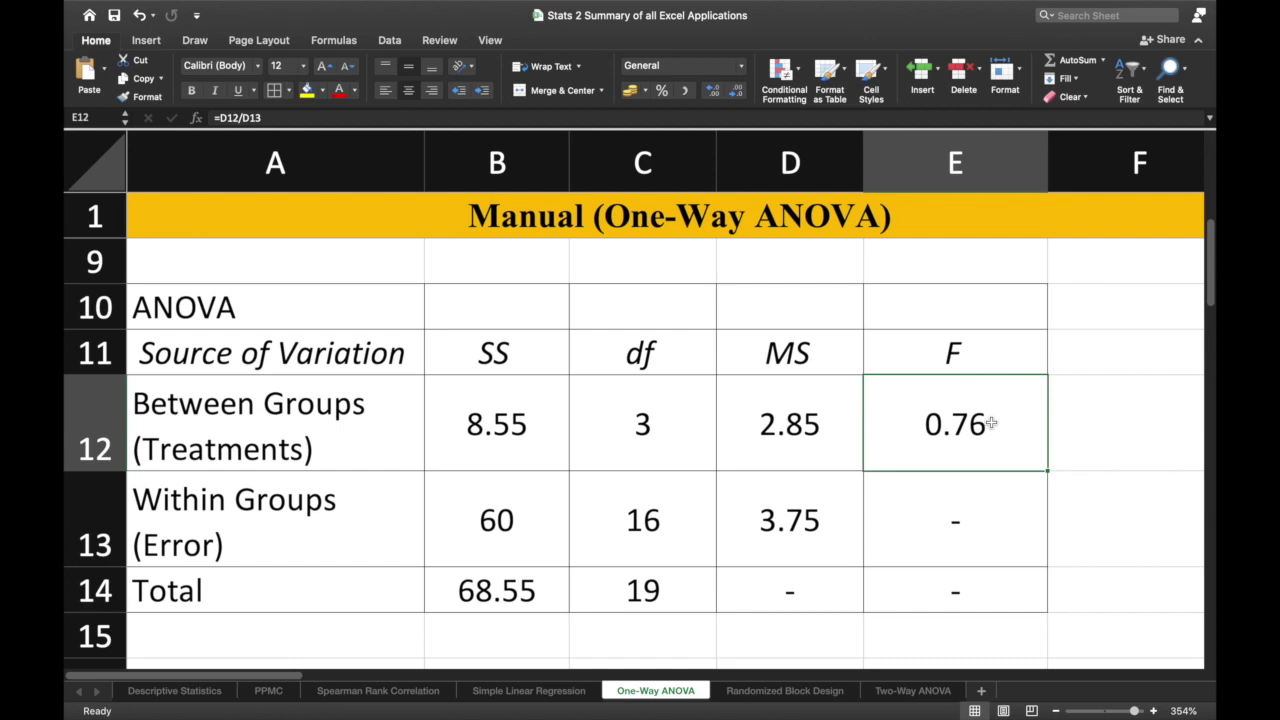
pyautogui.scroll(-5, 991, 424)
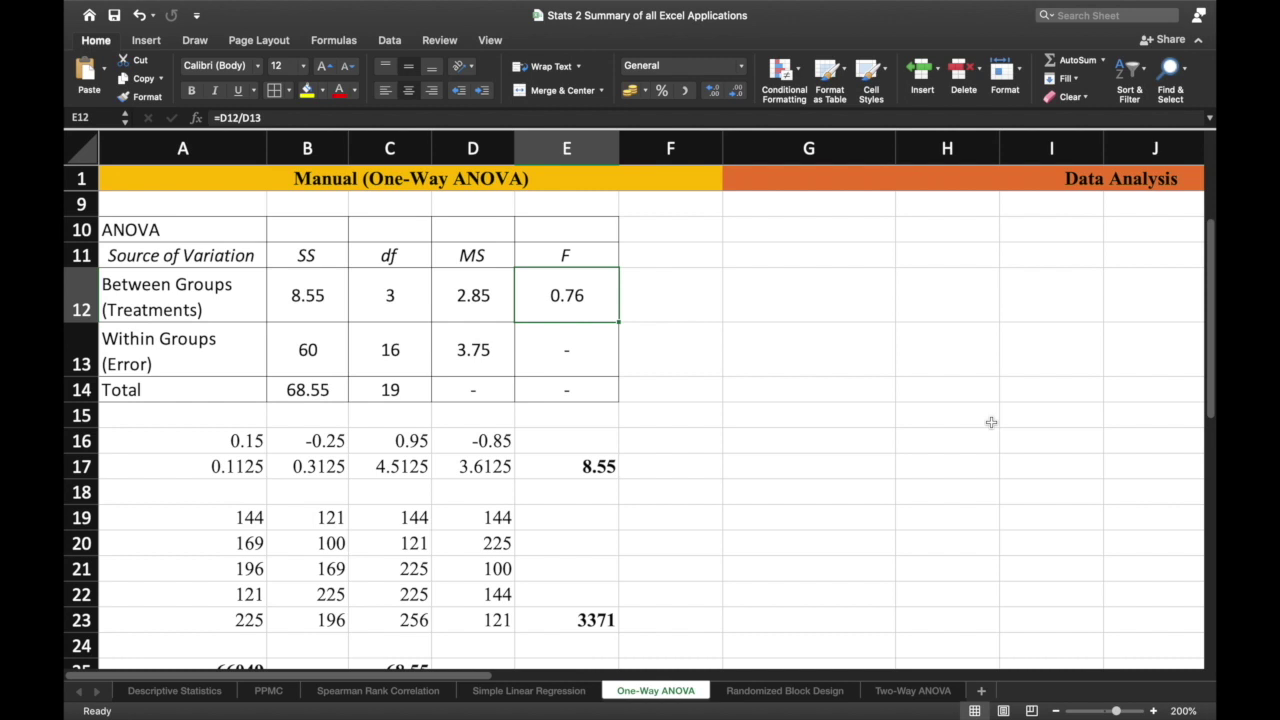
pyautogui.scroll(-3, 991, 423)
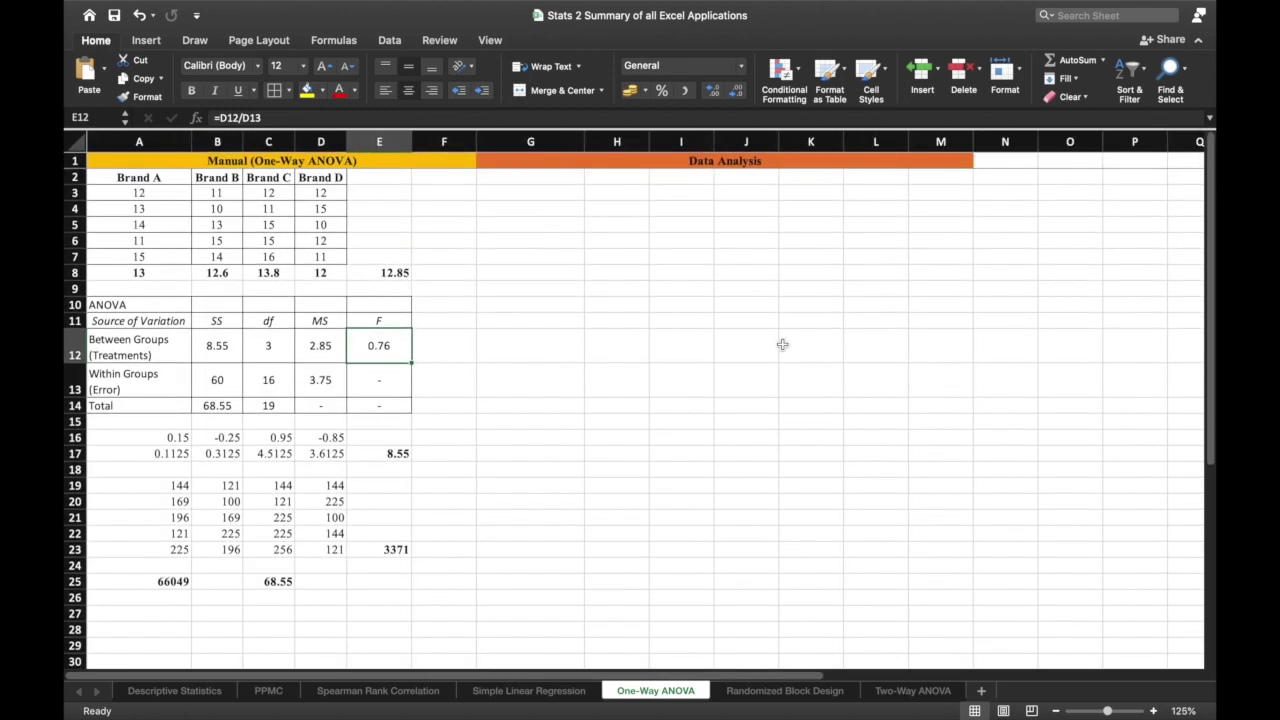
pyautogui.scroll(3, 782, 344)
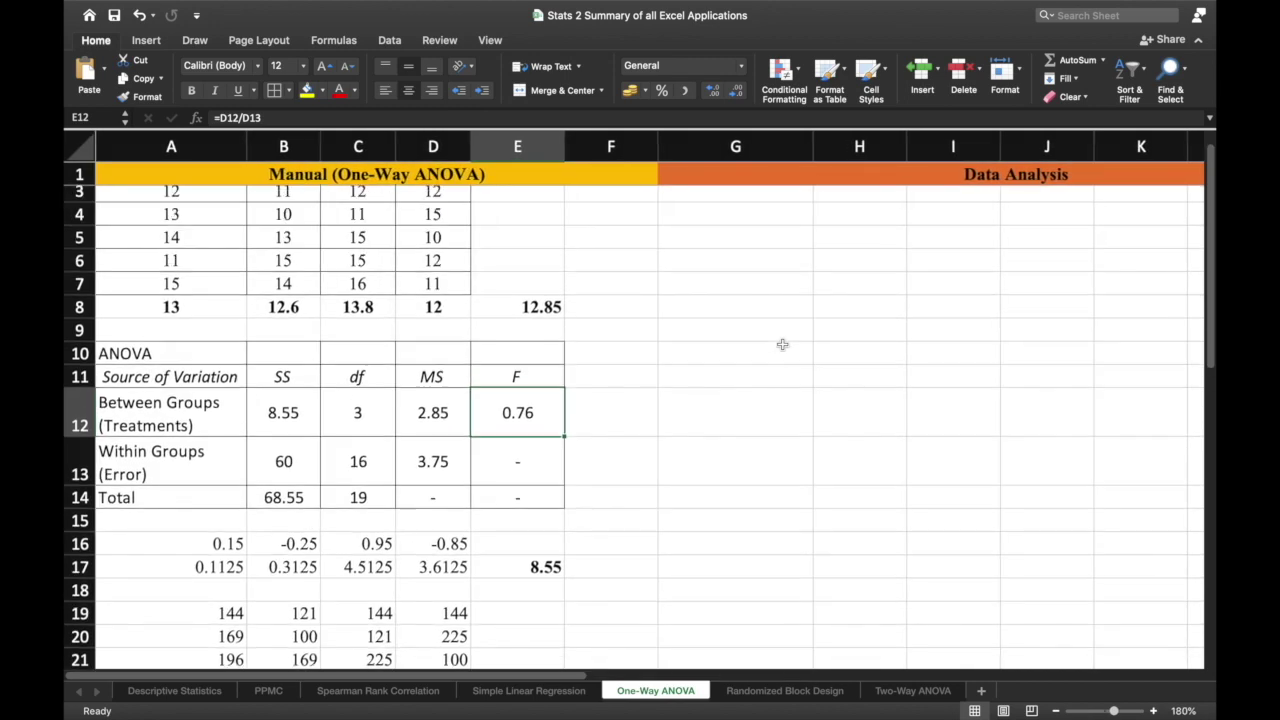
pyautogui.hscroll(1, 782, 344)
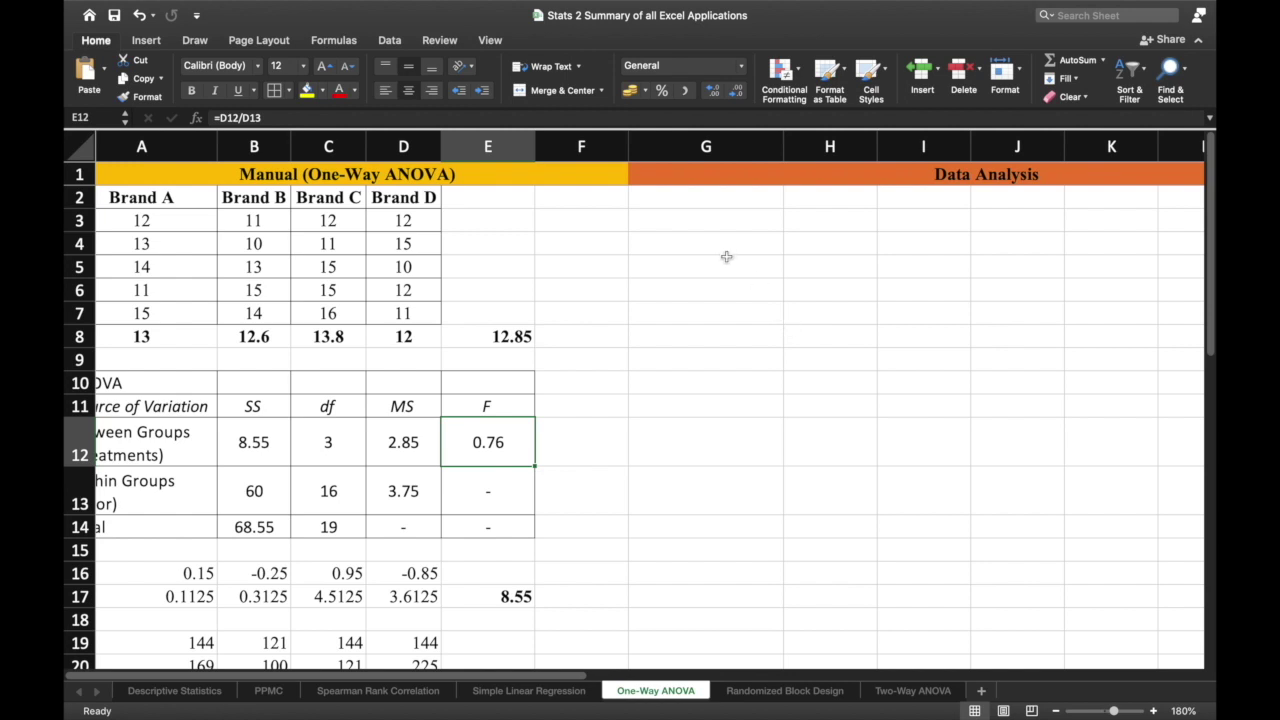
# Step: Open the Data Analysis tool list and move its dialog clear of the brand data
pyautogui.click(391, 40)
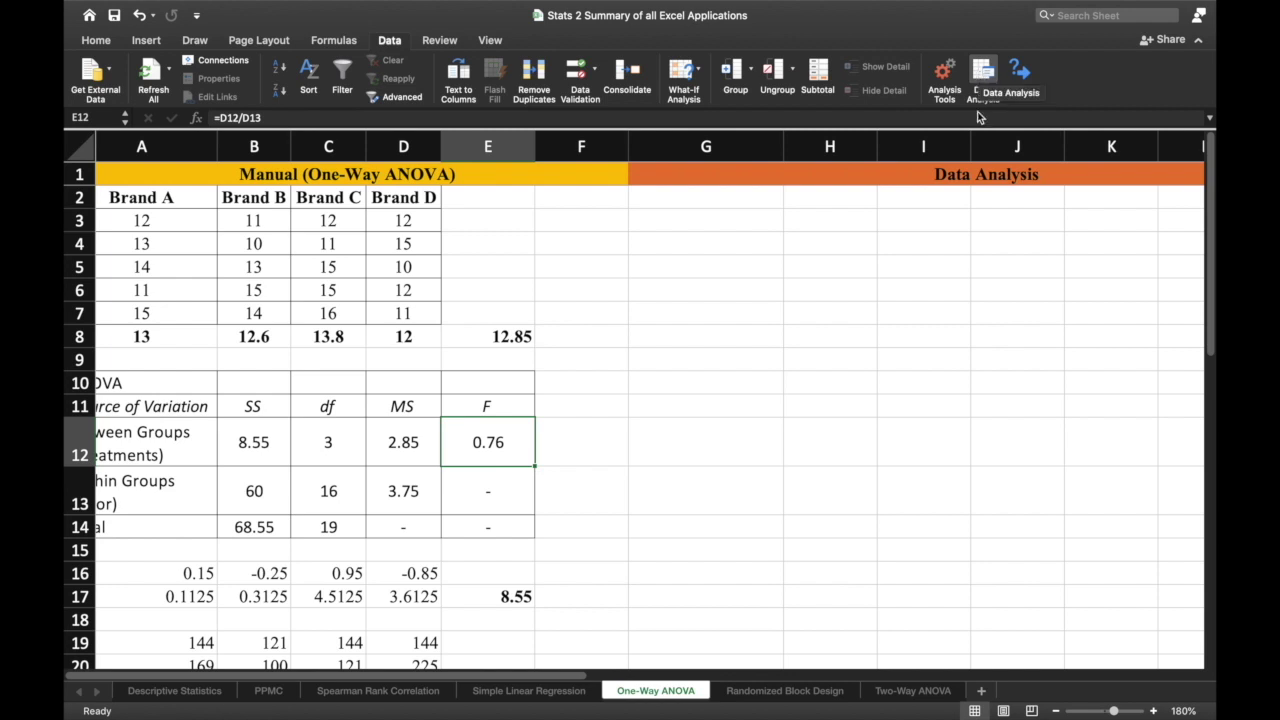
pyautogui.click(990, 77)
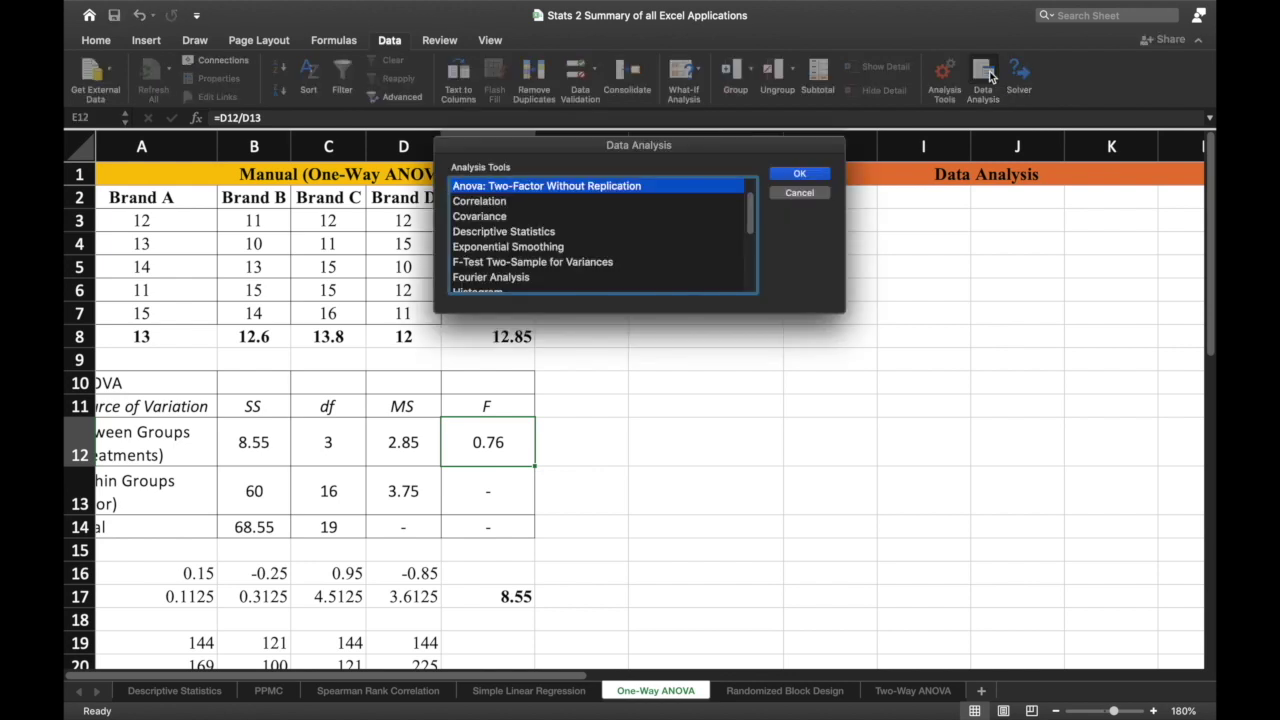
pyautogui.moveTo(706, 137); pyautogui.dragTo(900, 272)
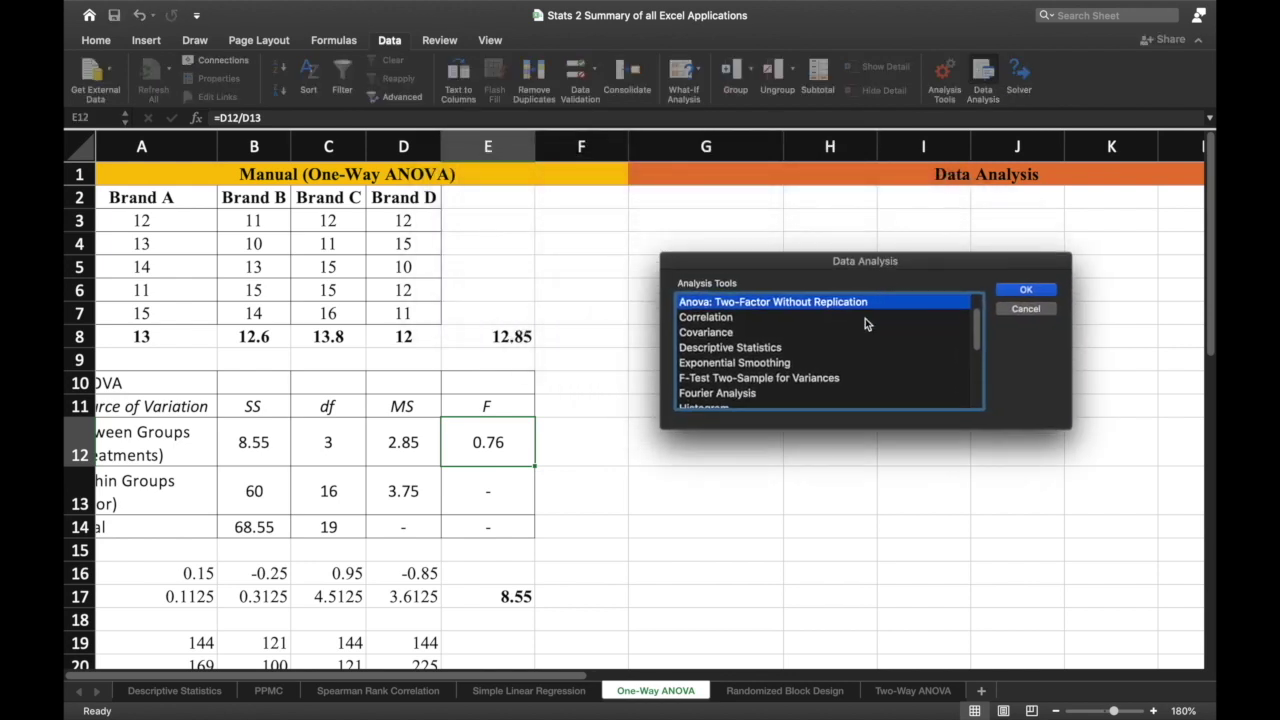
# Step: Compare the Anova options: Single Factor, Two-Factor With Replication and Two-Factor Without Replication
pyautogui.scroll(2, 855, 345)
pyautogui.click(745, 304)
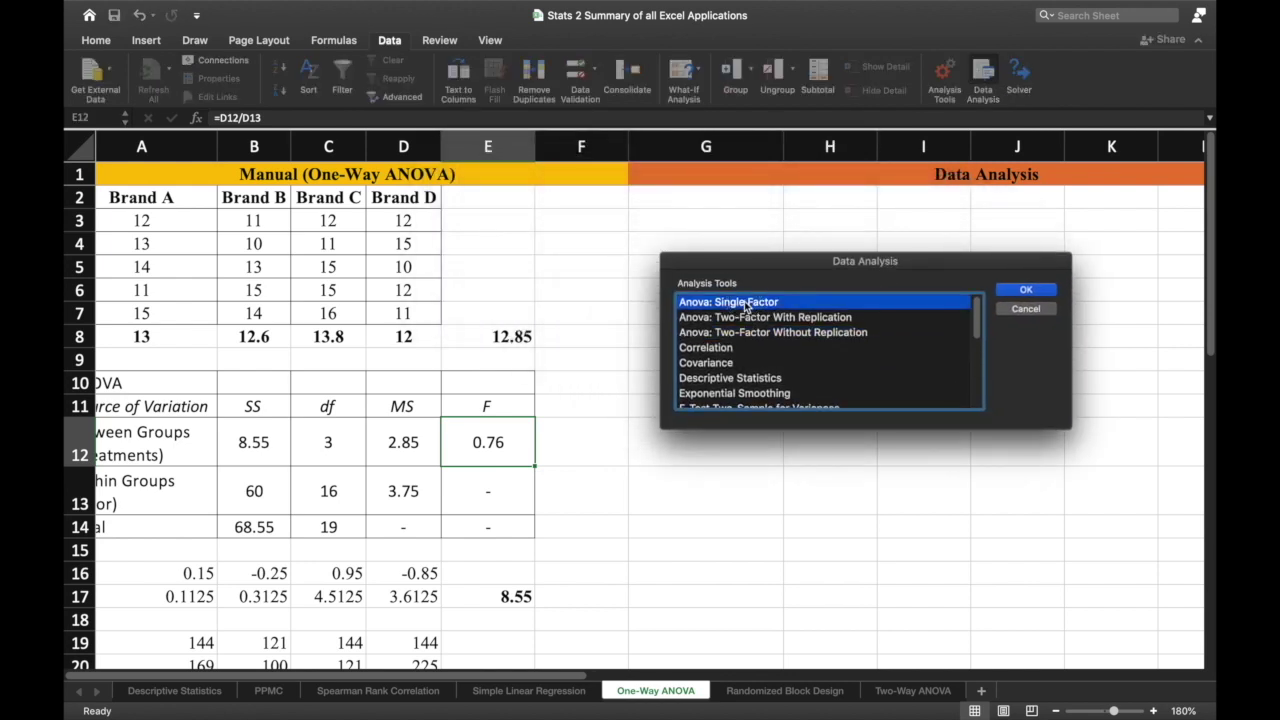
pyautogui.click(750, 318)
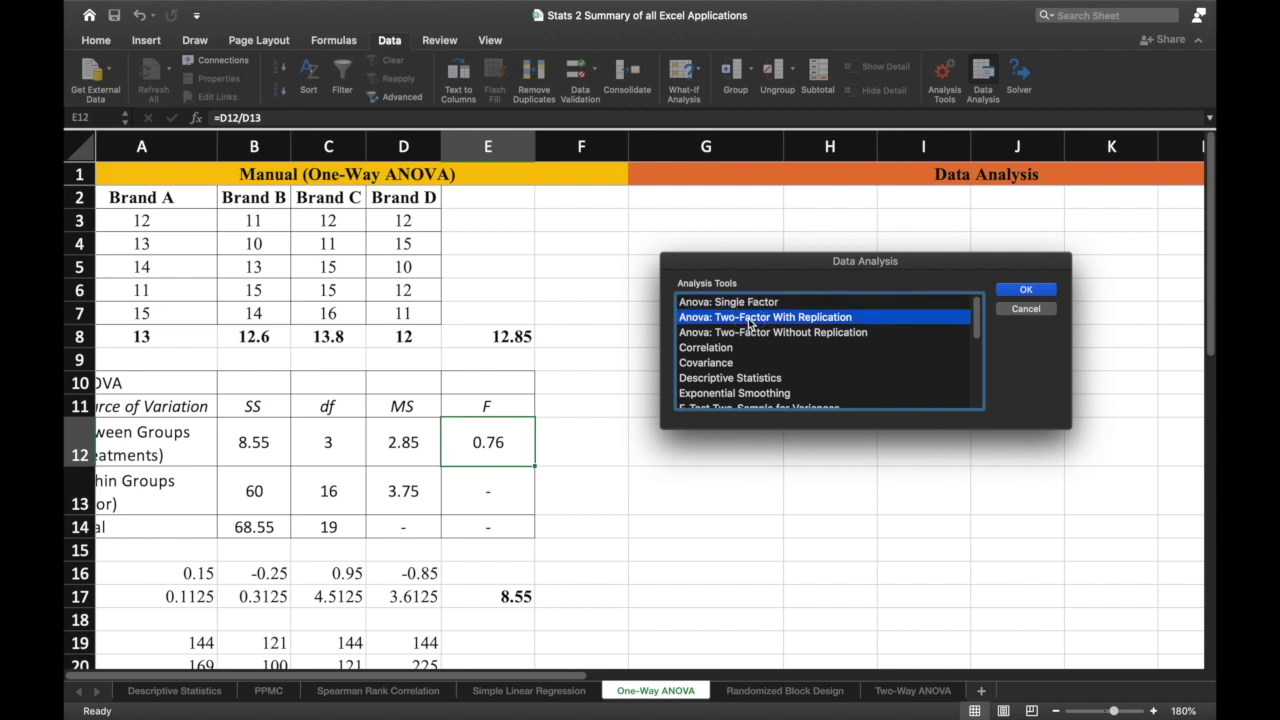
pyautogui.click(752, 334)
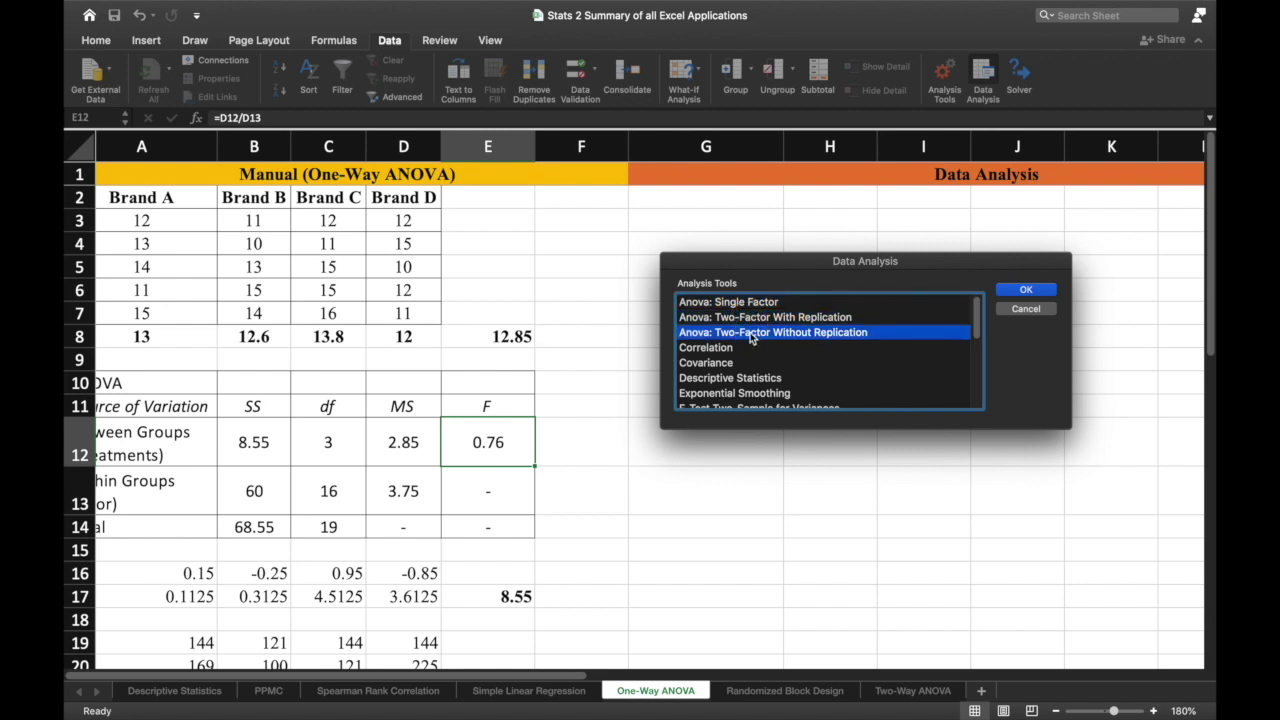
pyautogui.click(755, 304)
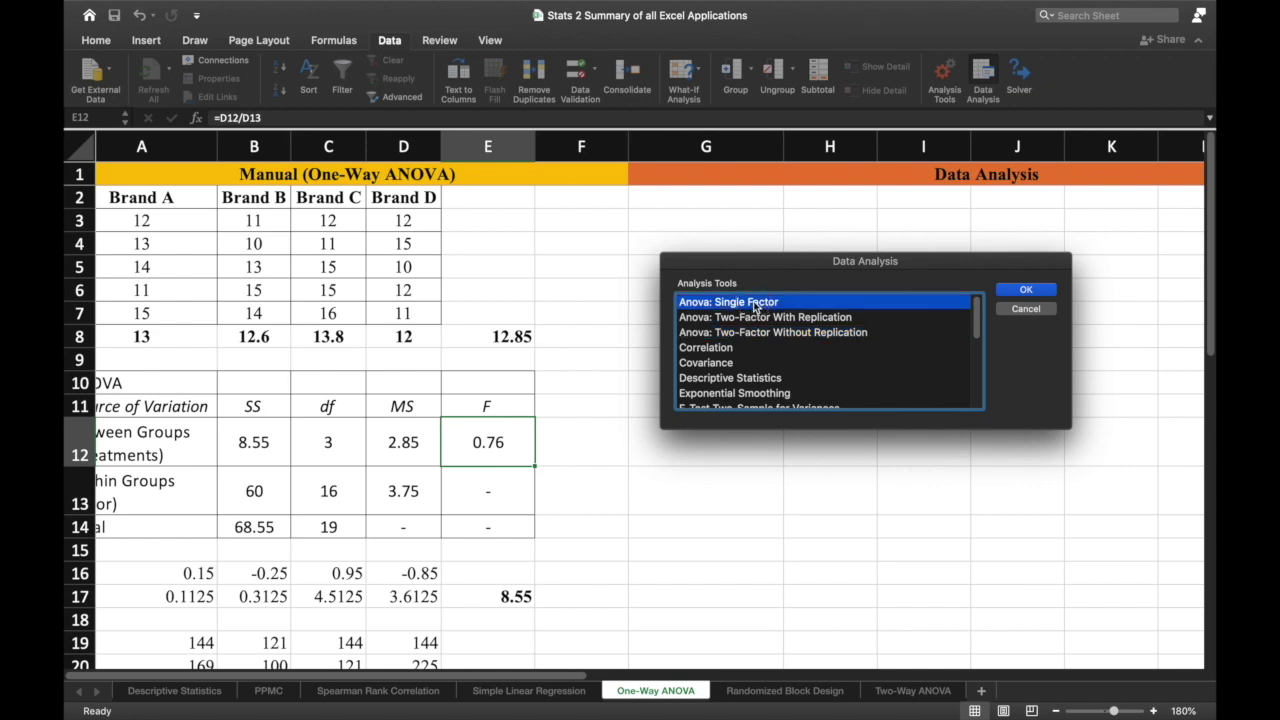
pyautogui.click(758, 319)
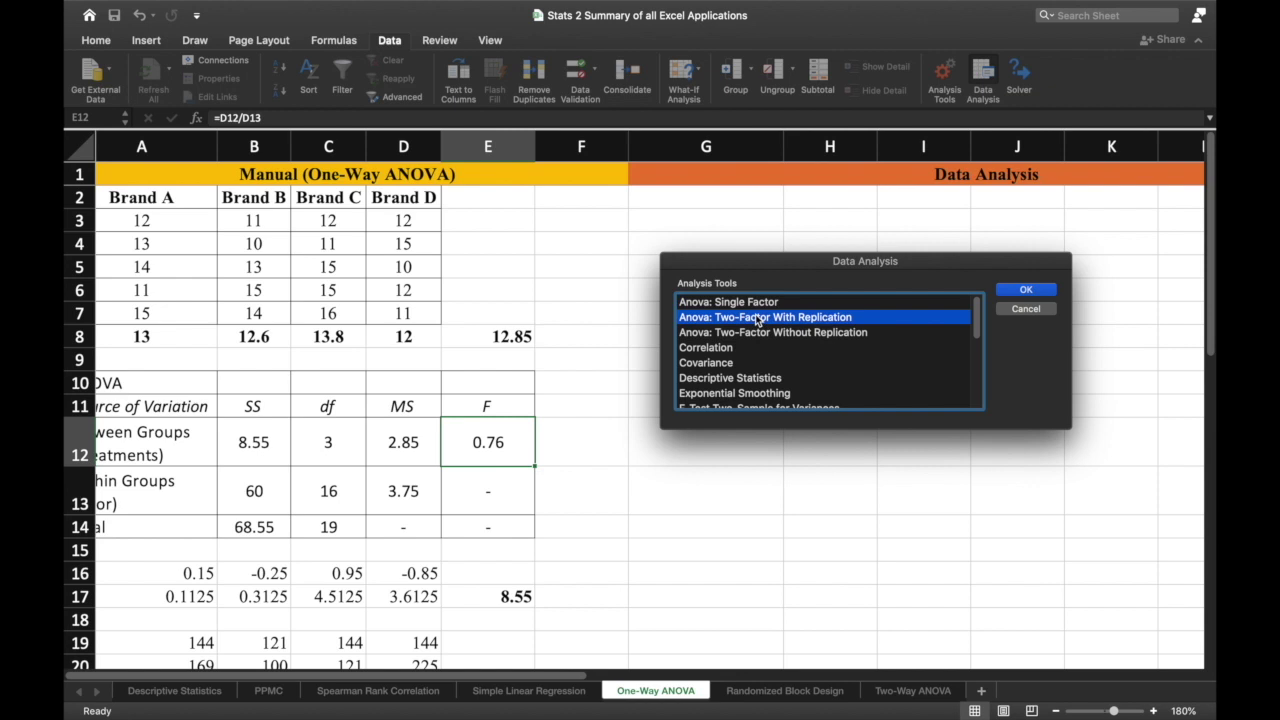
pyautogui.click(757, 338)
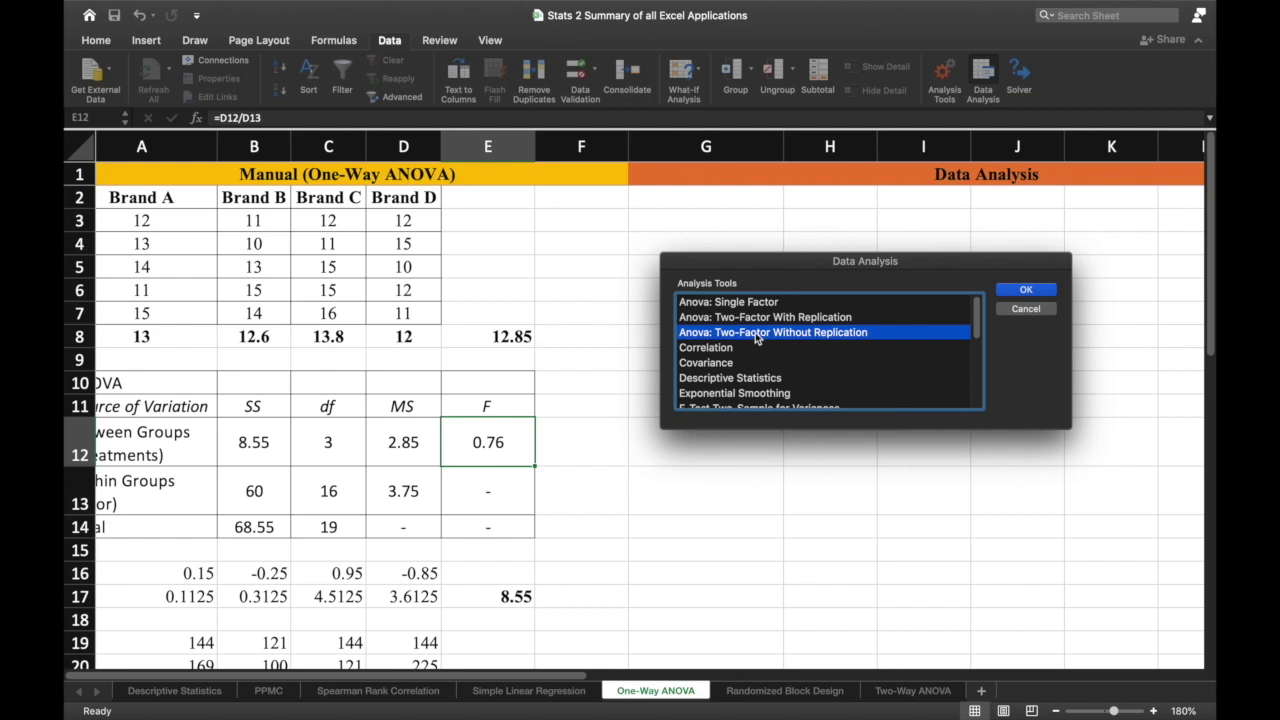
# Step: Start Anova: Single Factor with input range $A$2:$D$7 grouped by columns, labels in first row and alpha 0.05
pyautogui.click(757, 305)
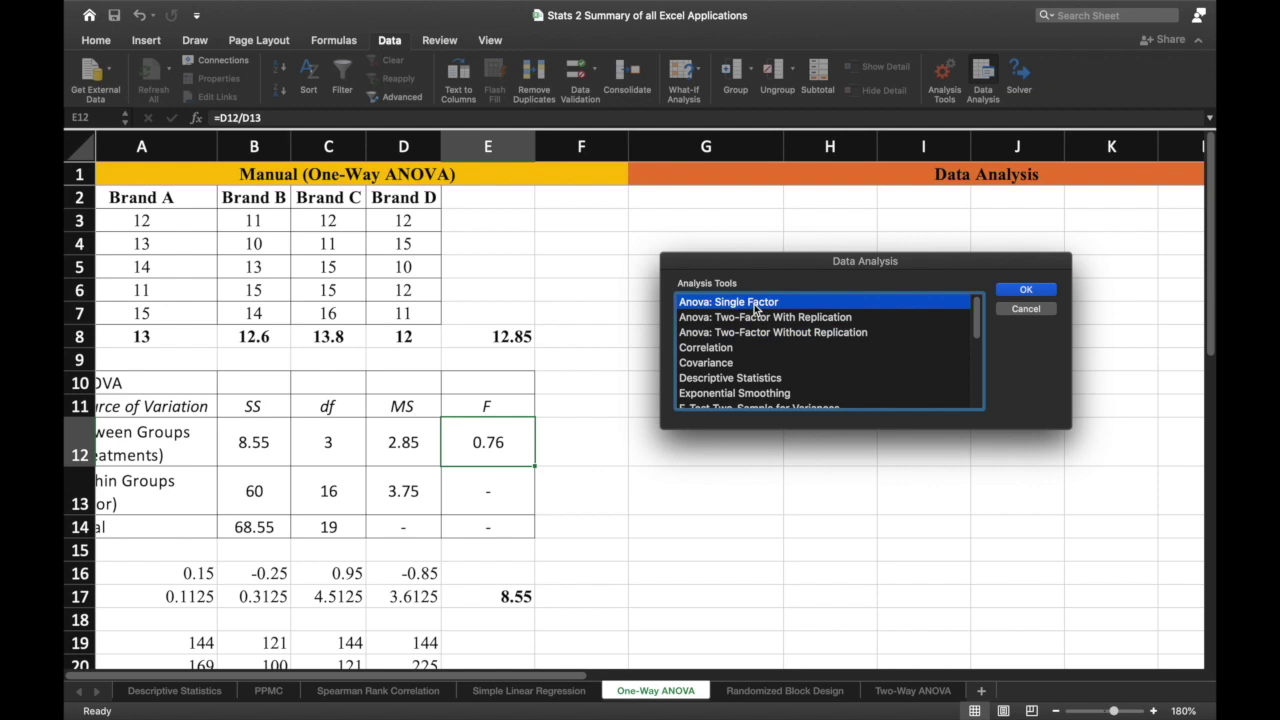
pyautogui.doubleClick(757, 305)
pyautogui.moveTo(691, 129); pyautogui.dragTo(800, 299)
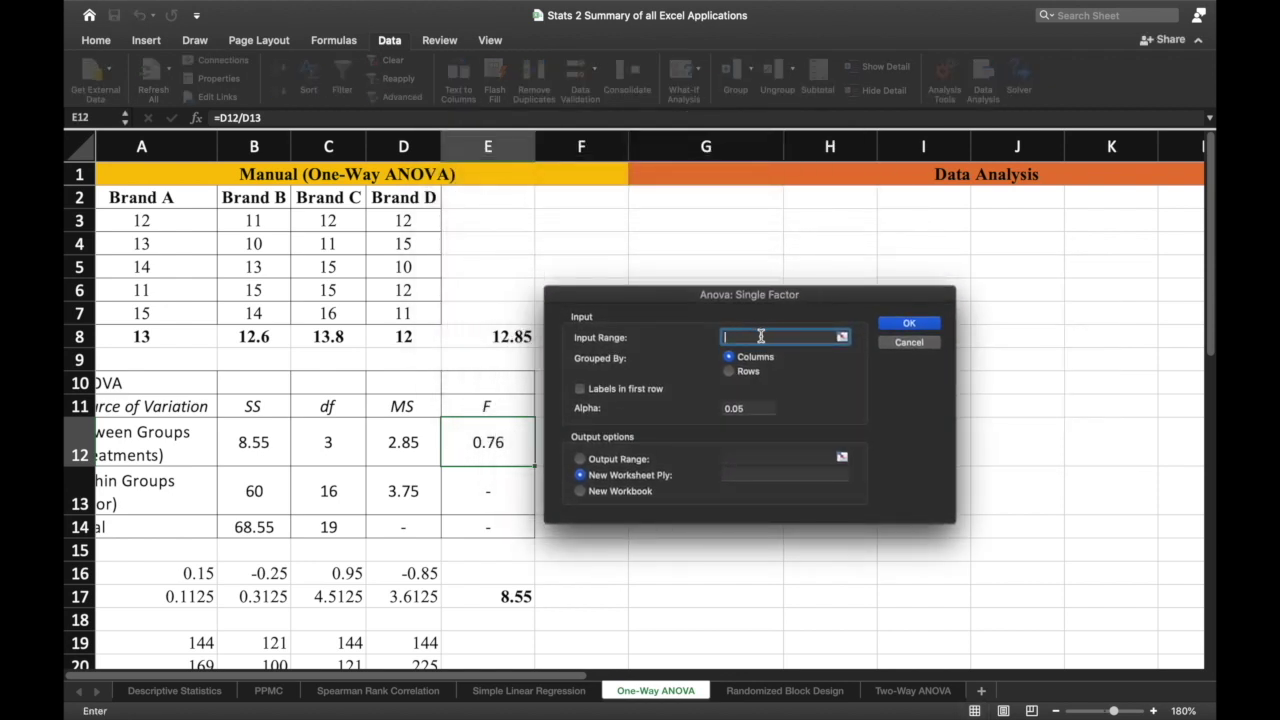
pyautogui.moveTo(163, 194); pyautogui.dragTo(436, 312)
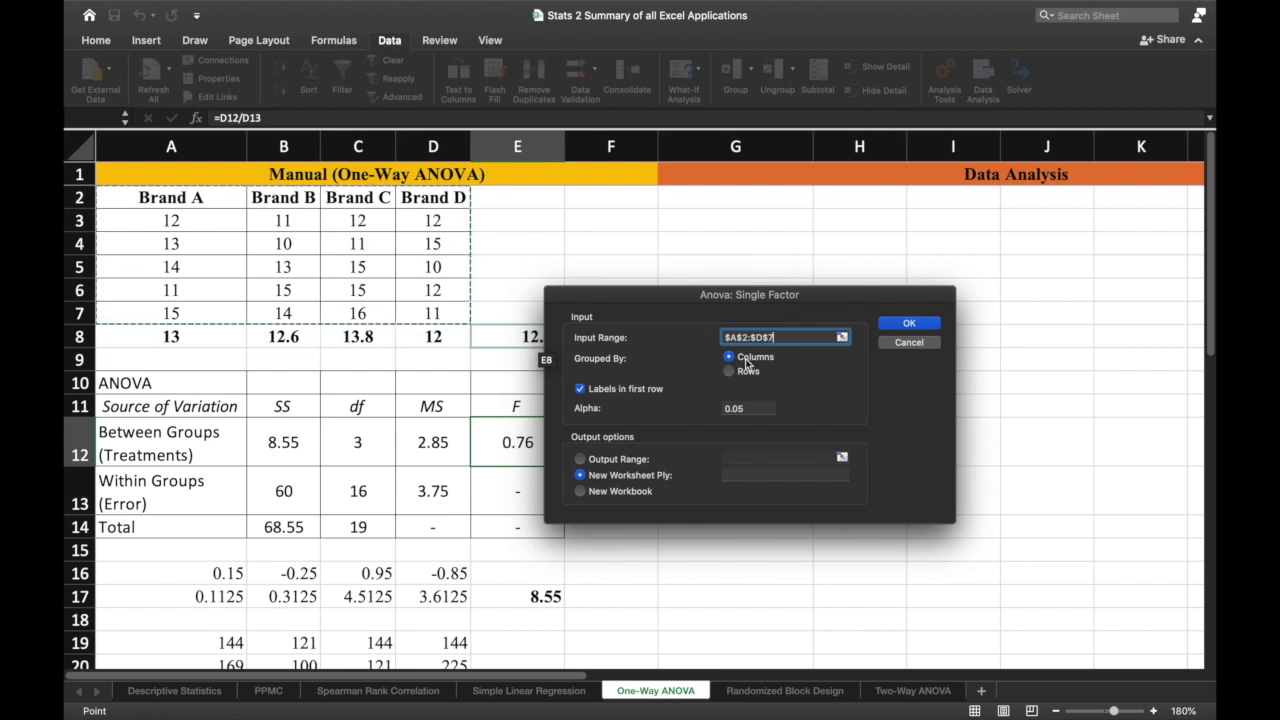
pyautogui.click(755, 408)
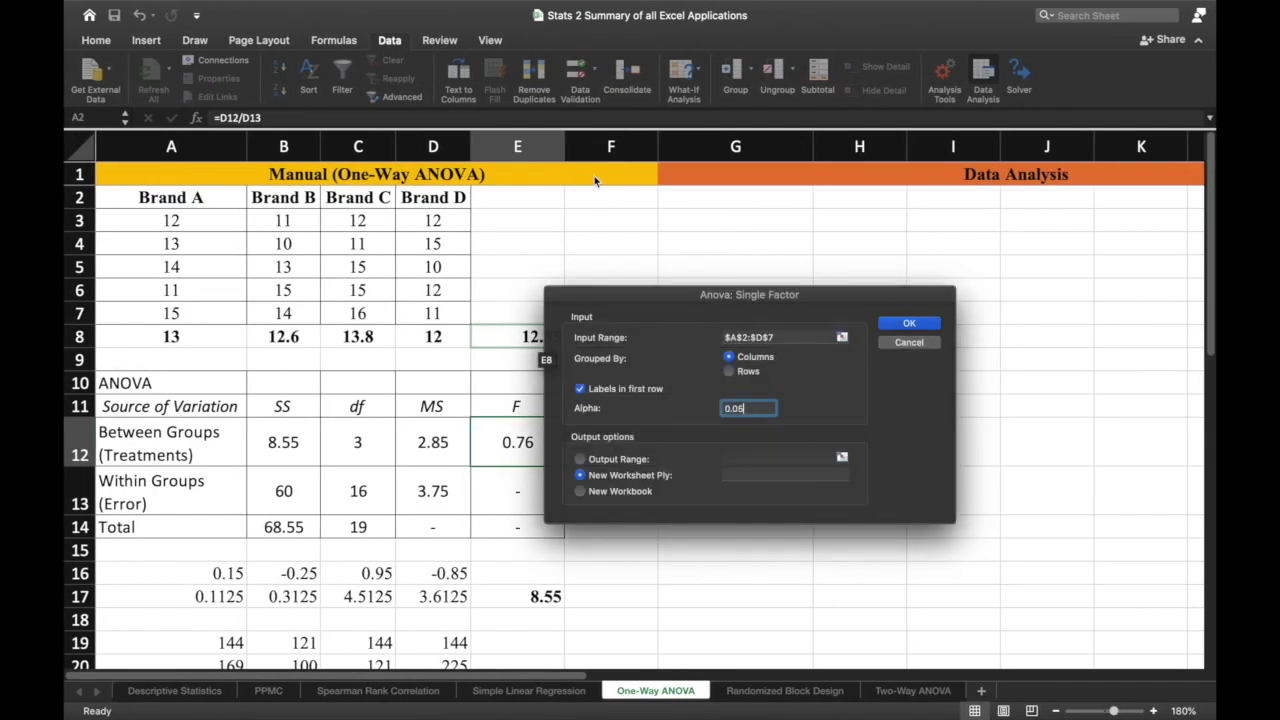
# Step: Set the ANOVA output range to $G$2 on the current sheet and run the analysis
pyautogui.click(580, 459)
pyautogui.moveTo(580, 461); pyautogui.dragTo(423, 319)
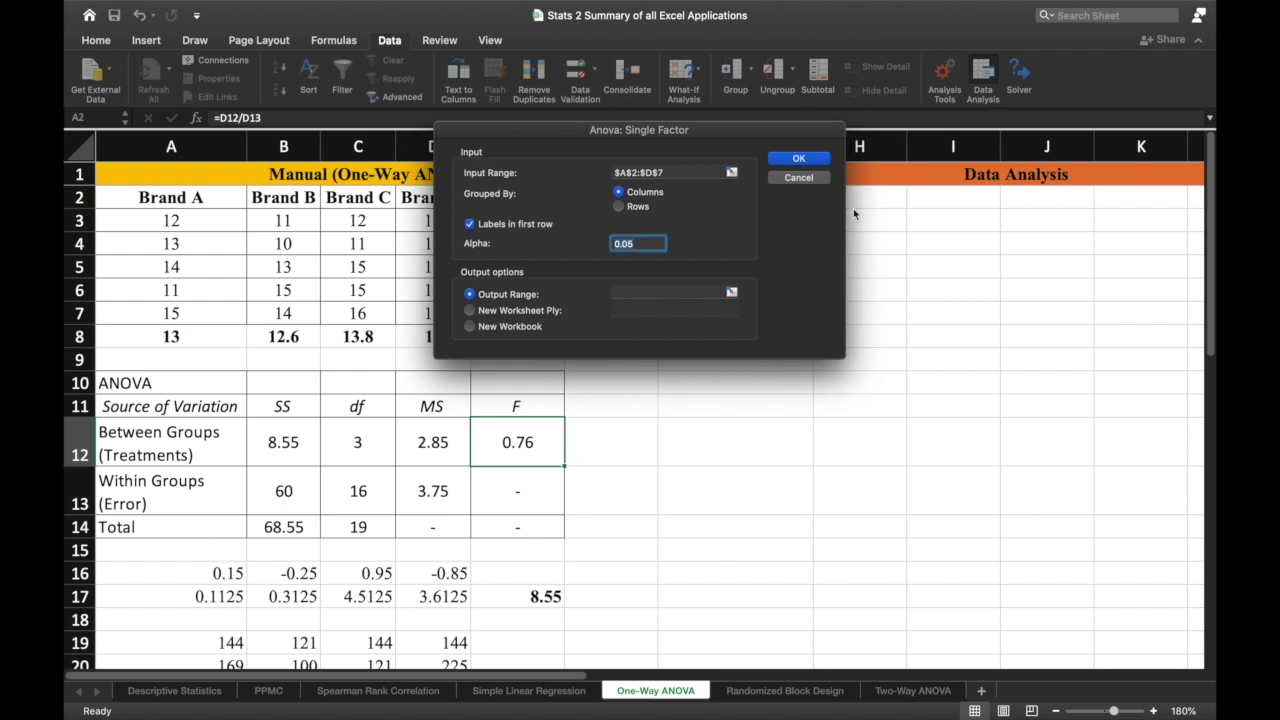
pyautogui.moveTo(714, 162); pyautogui.dragTo(526, 331)
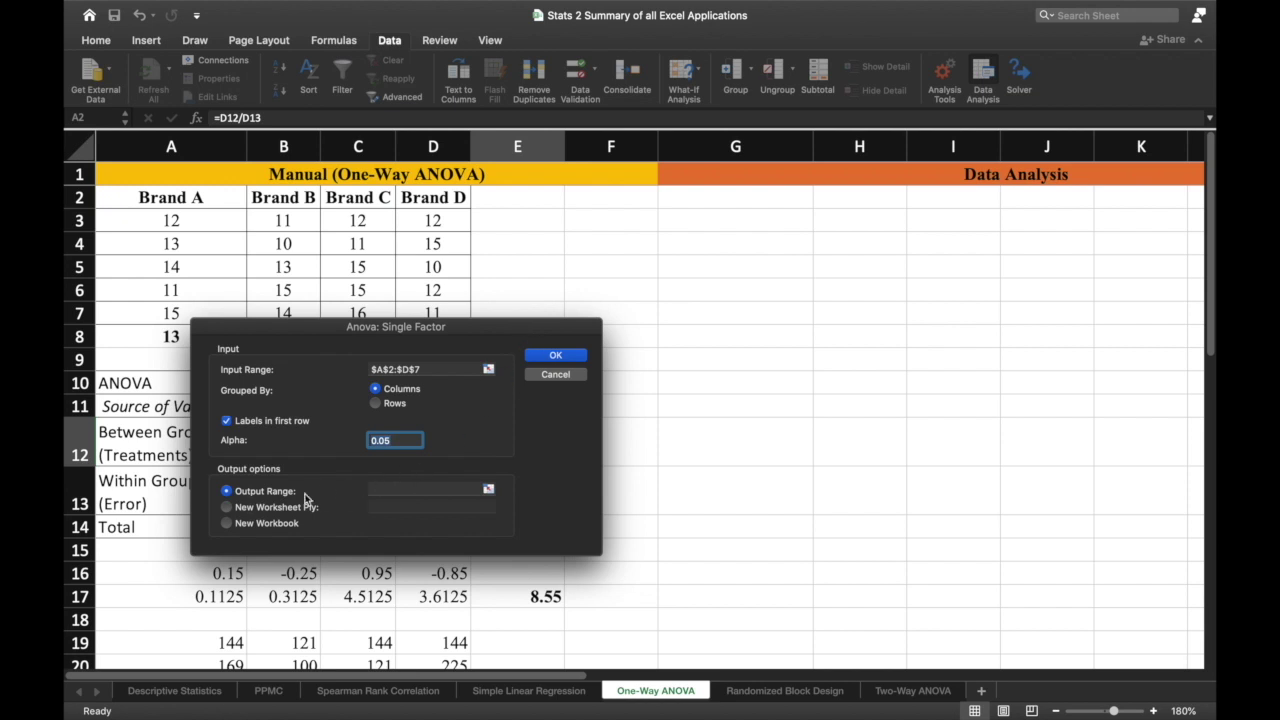
pyautogui.click(390, 490)
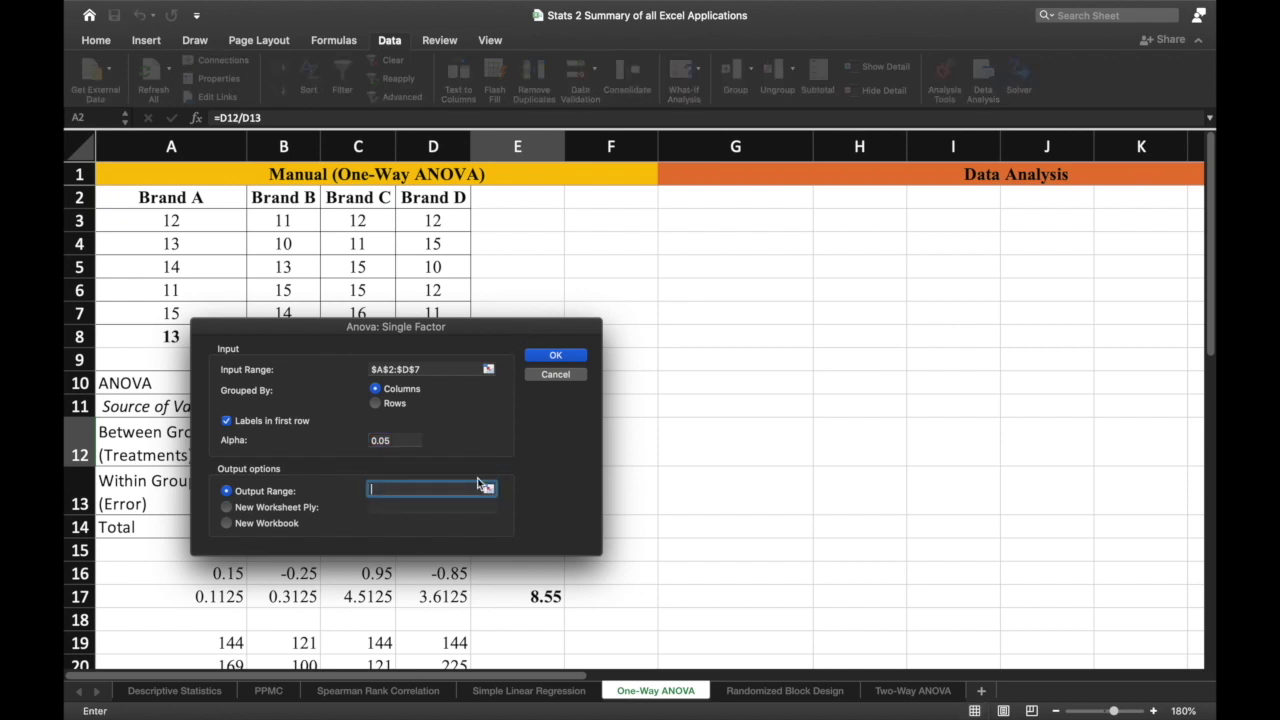
pyautogui.click(759, 197)
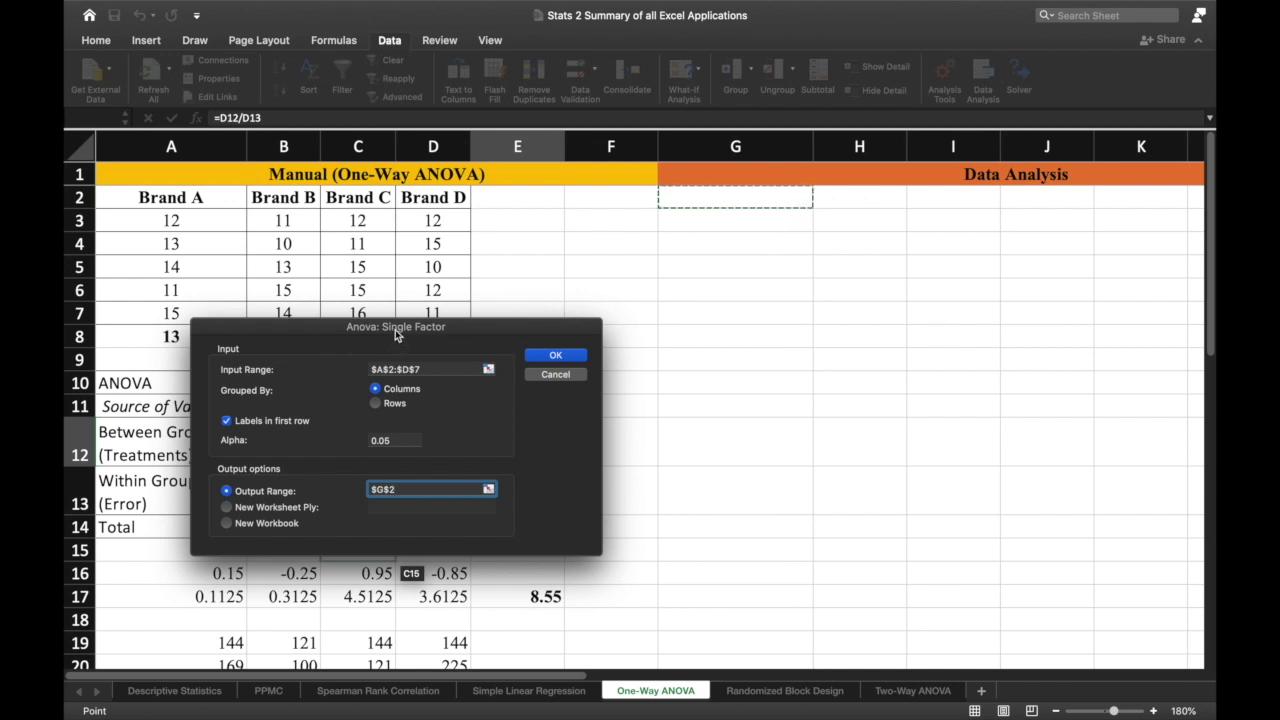
pyautogui.moveTo(396, 335); pyautogui.dragTo(397, 331)
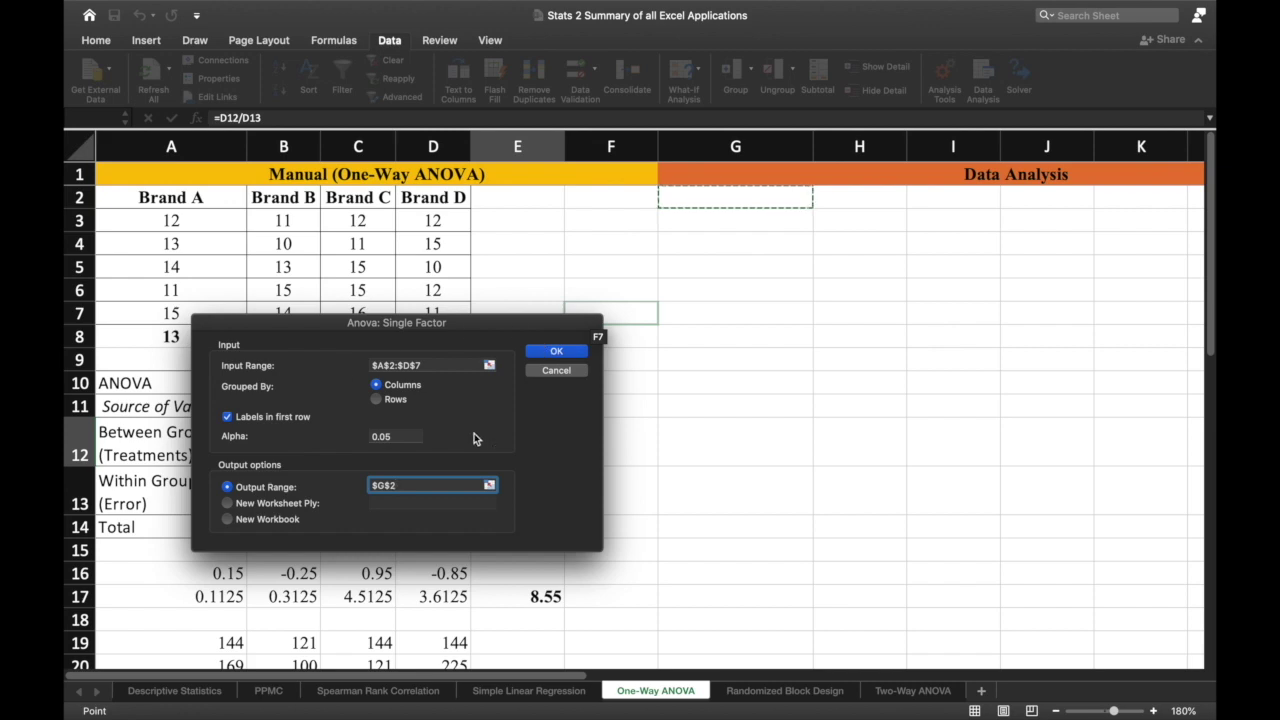
pyautogui.click(565, 357)
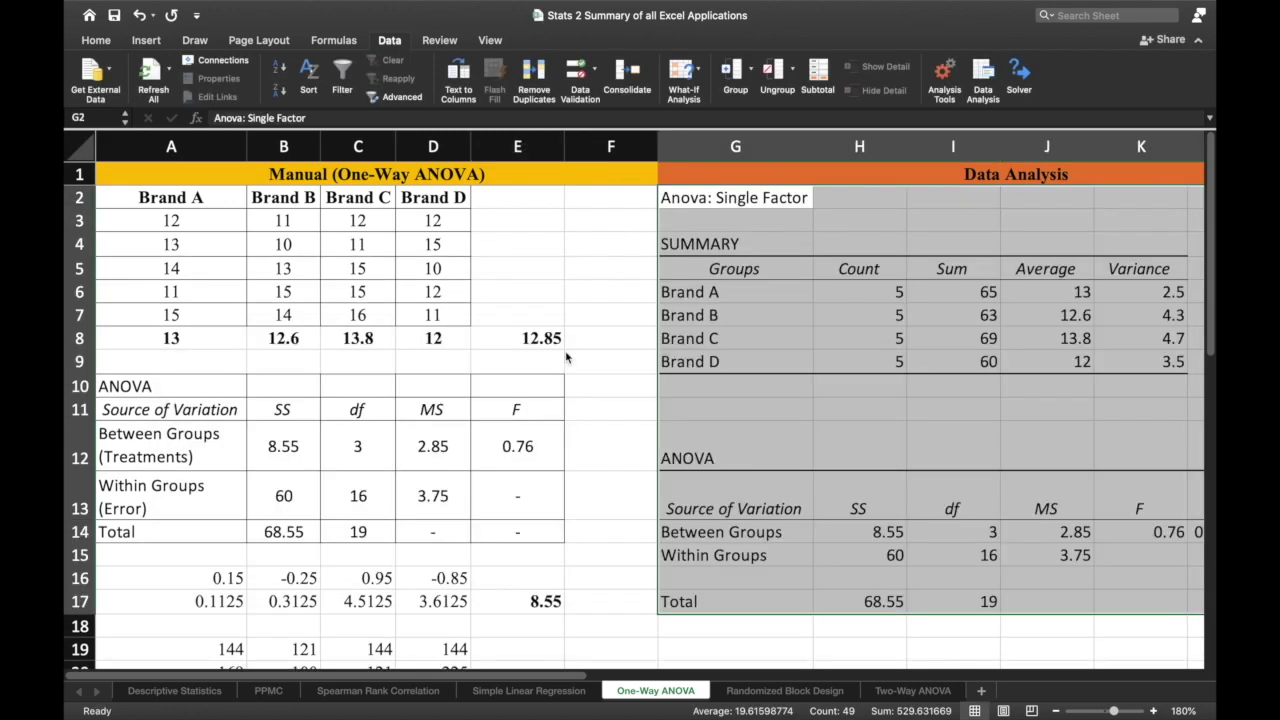
# Step: Examine the Anova: Single Factor output under Data Analysis, particularly the Count values for Brands A to D
pyautogui.click(971, 453)
pyautogui.scroll(-5, 971, 453)
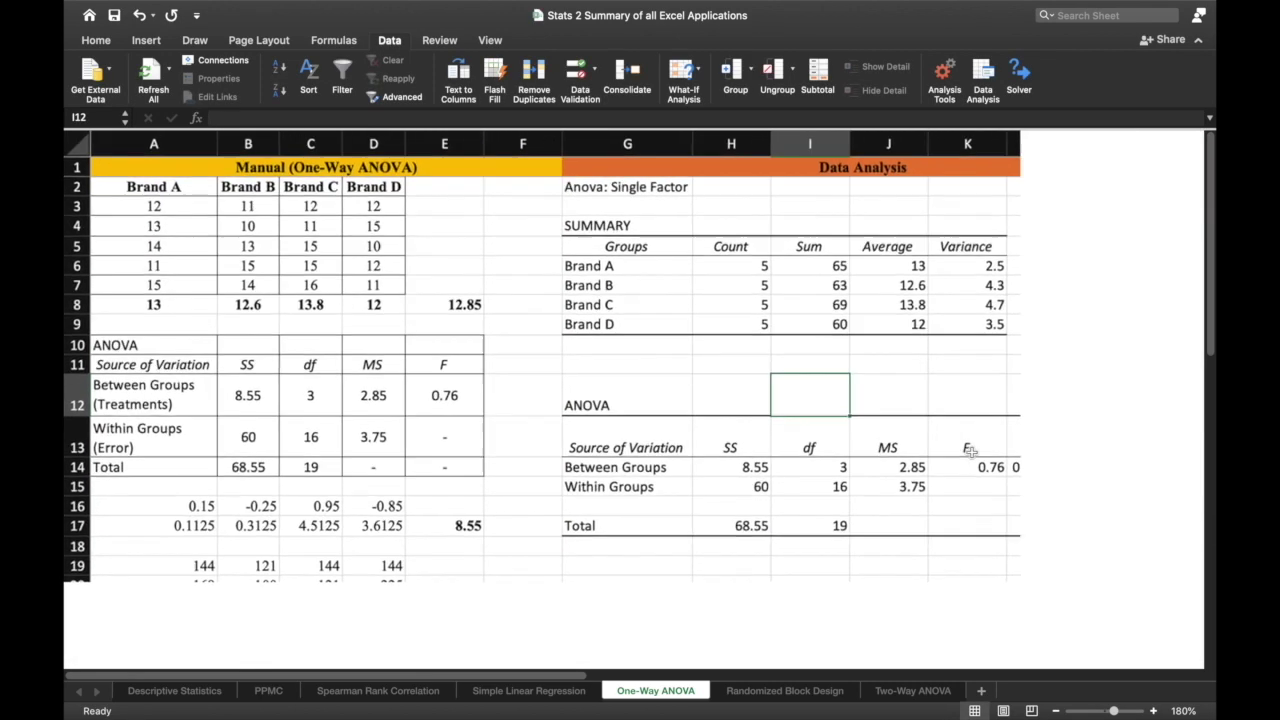
pyautogui.scroll(2, 971, 453)
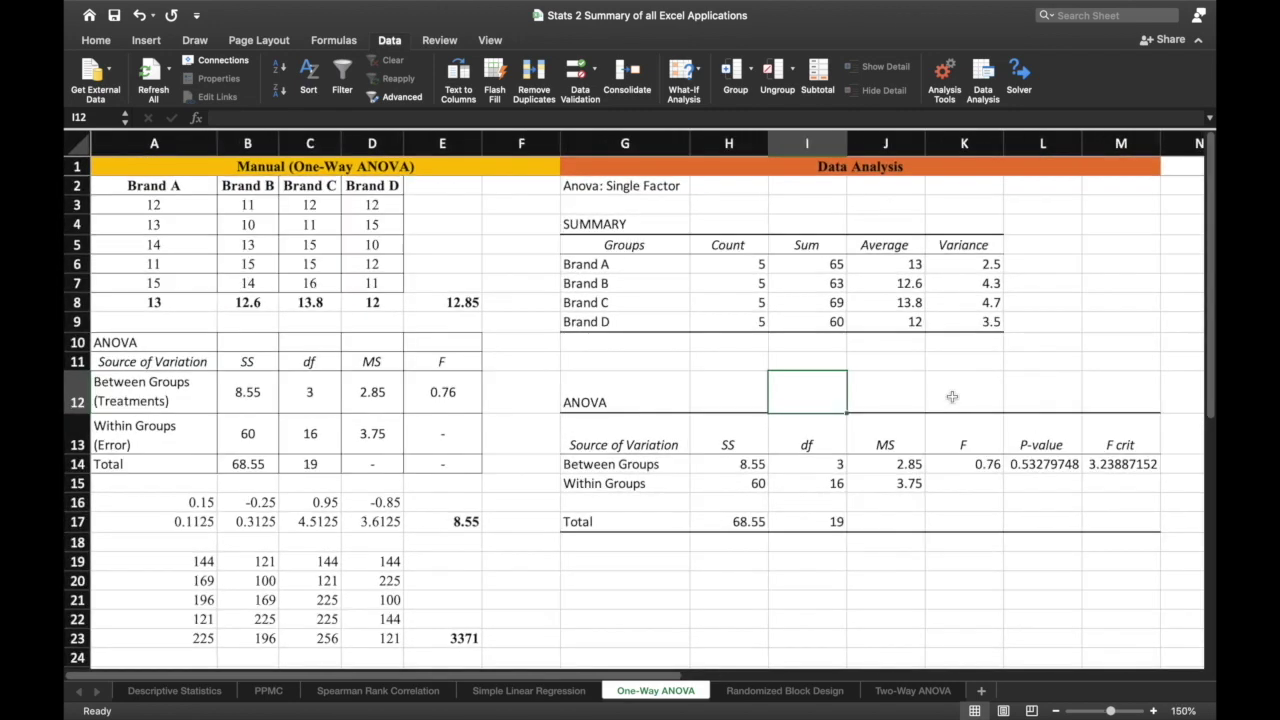
pyautogui.click(760, 308)
pyautogui.click(750, 265)
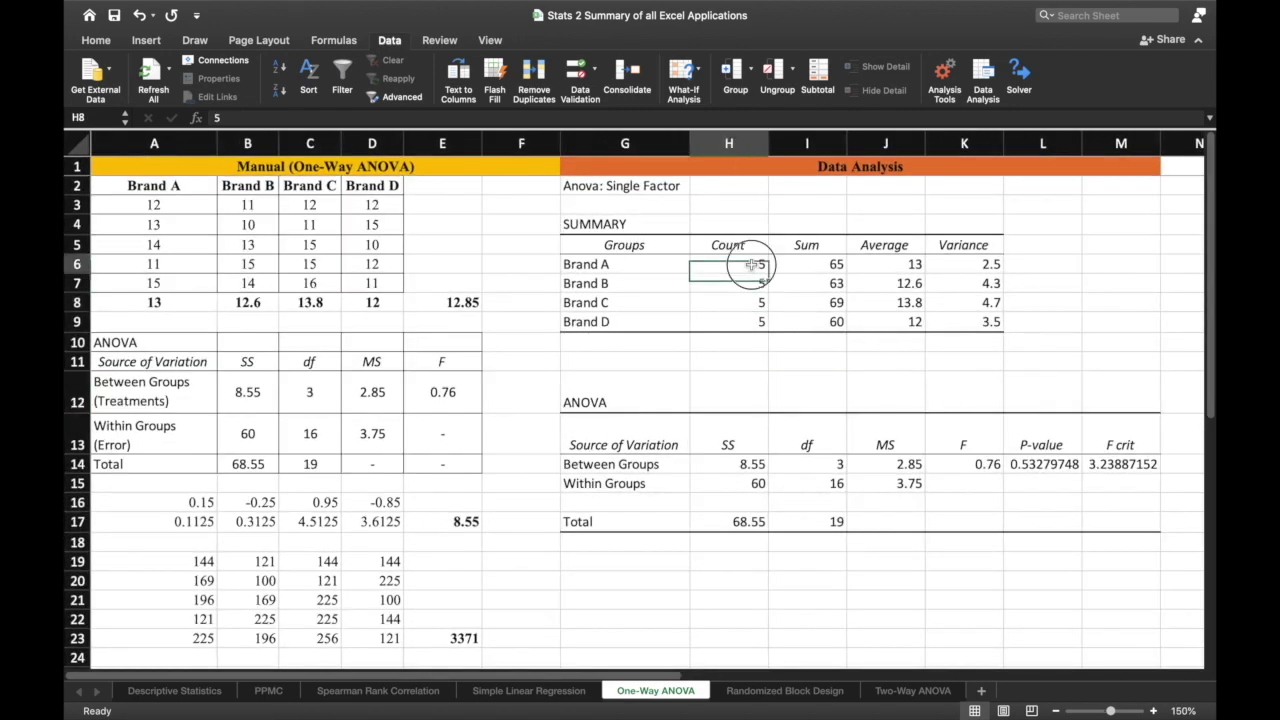
pyautogui.moveTo(750, 265); pyautogui.dragTo(752, 322)
pyautogui.click(752, 325)
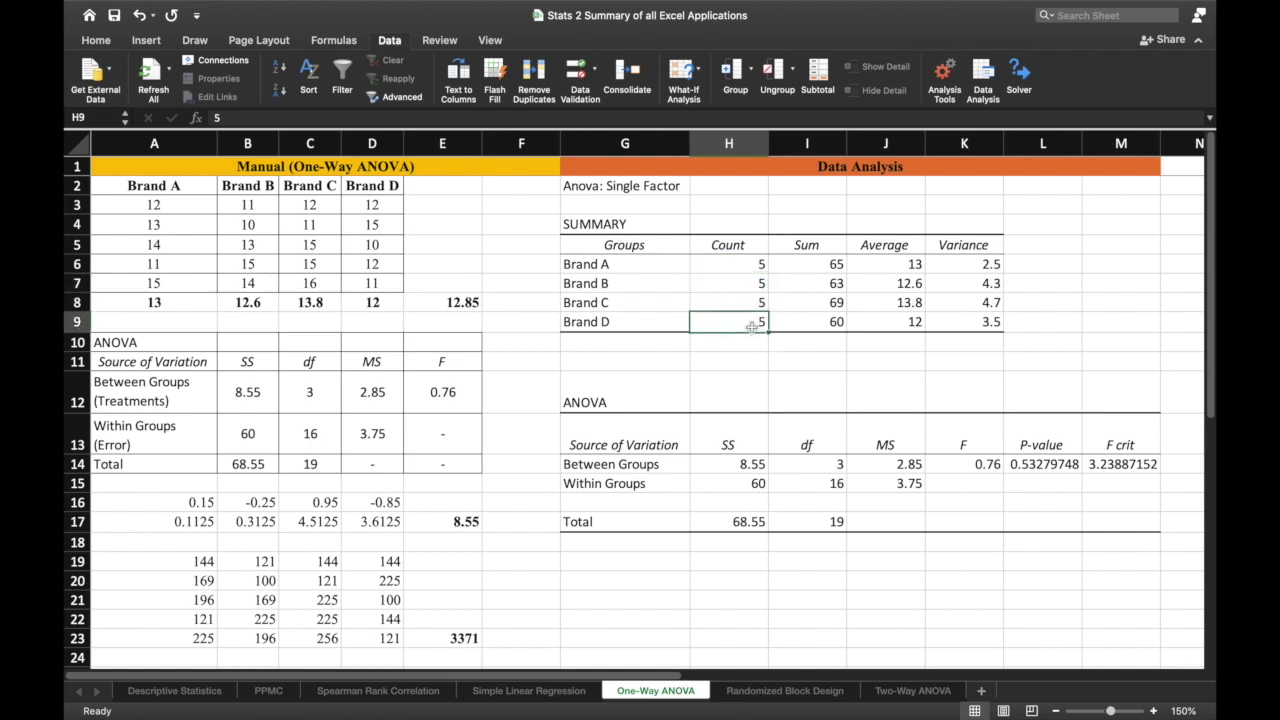
pyautogui.click(750, 280)
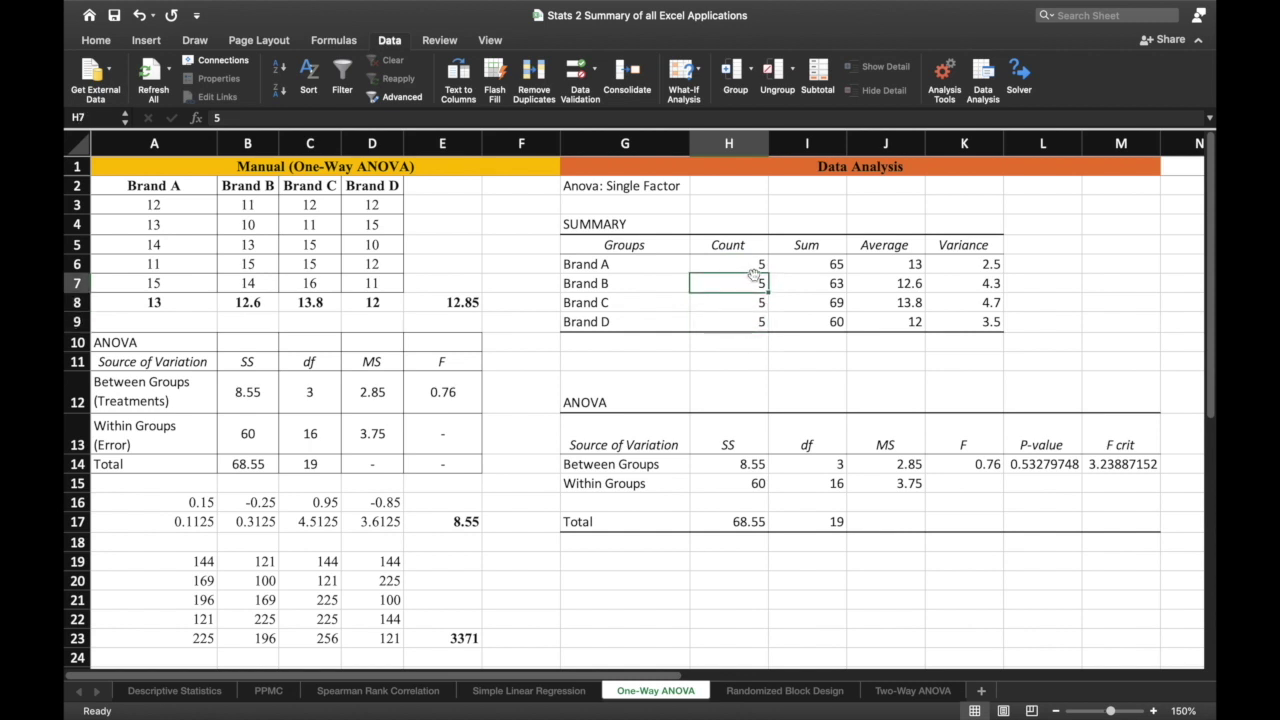
# Step: Compare the Average values for Brands A to D in the Anova summary with the manual brand means in row 8
pyautogui.click(816, 268)
pyautogui.click(909, 276)
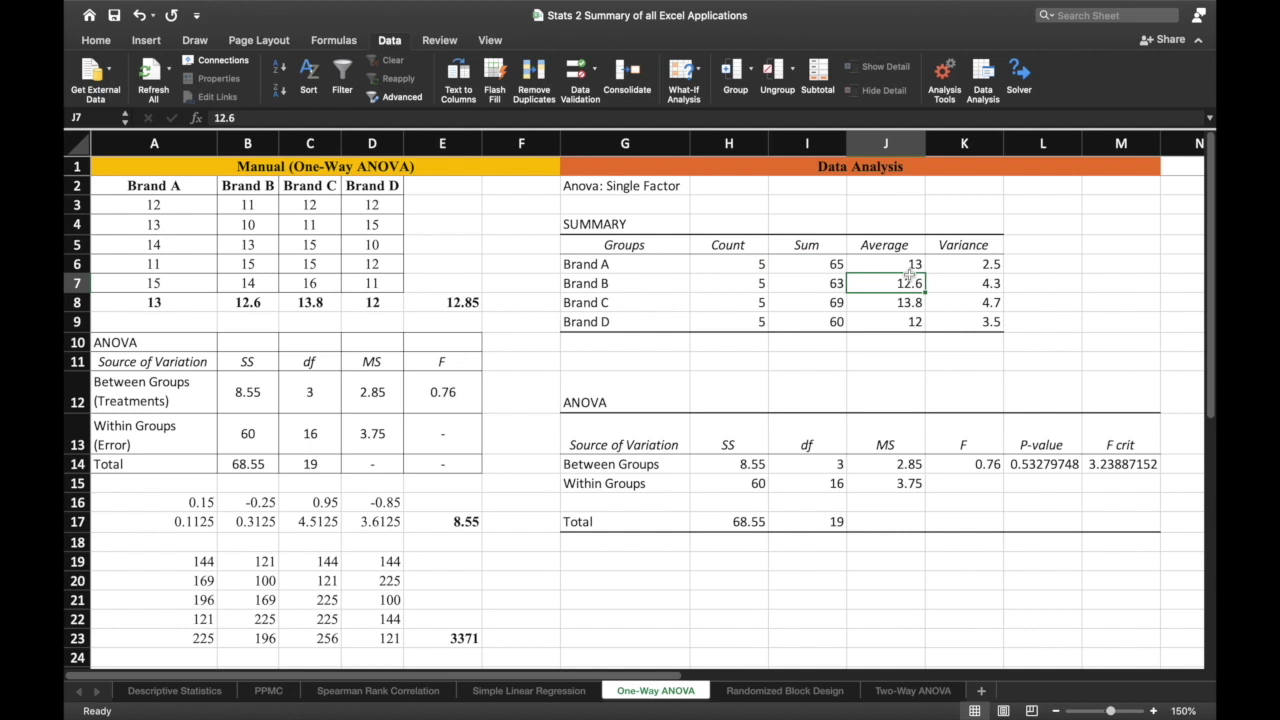
pyautogui.click(905, 266)
pyautogui.click(895, 287)
pyautogui.click(895, 302)
pyautogui.click(895, 321)
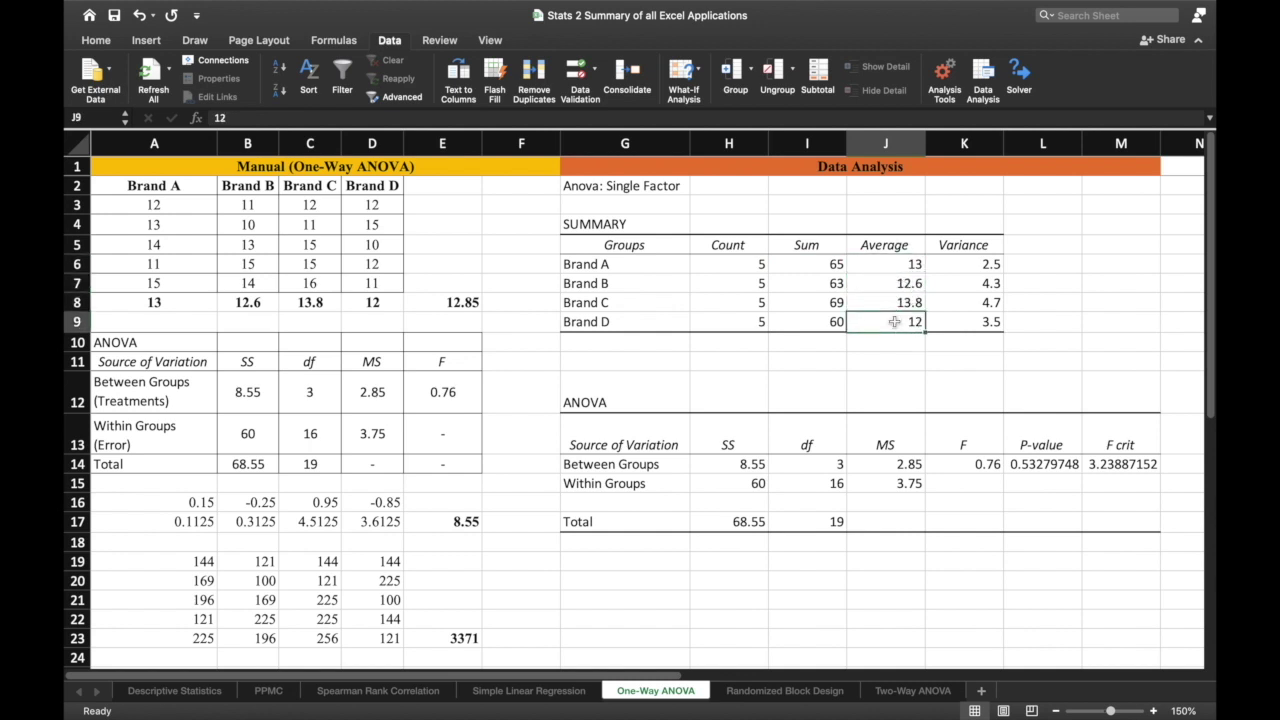
pyautogui.click(153, 304)
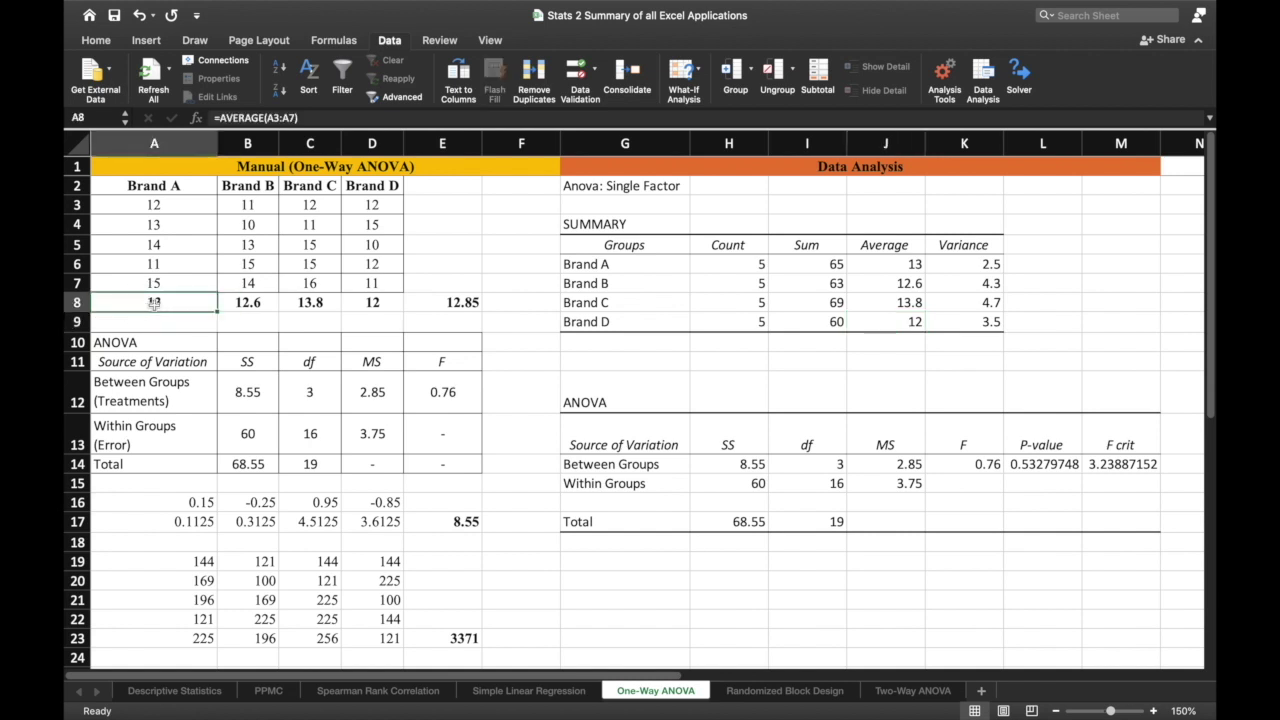
pyautogui.click(268, 307)
pyautogui.click(316, 309)
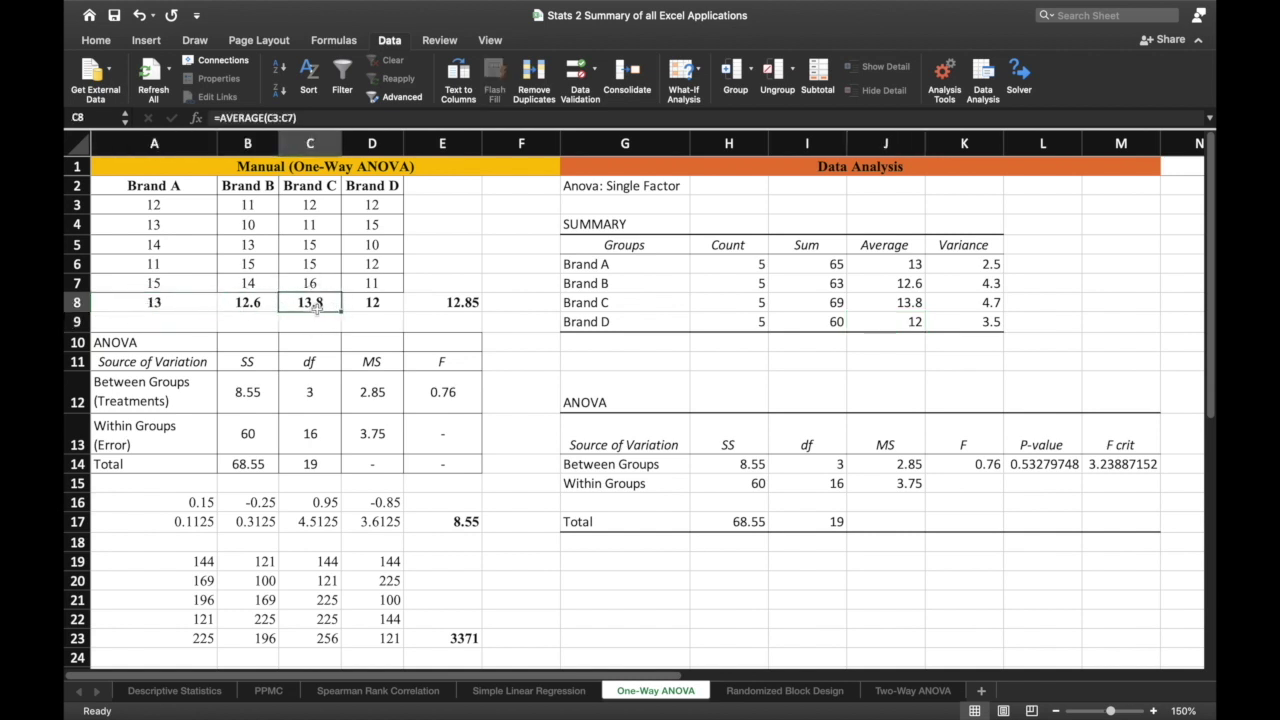
# Step: Compare the Data Analysis output in columns G to M with the manual ANOVA table and its supporting calculations
pyautogui.moveTo(624, 143); pyautogui.dragTo(1116, 158)
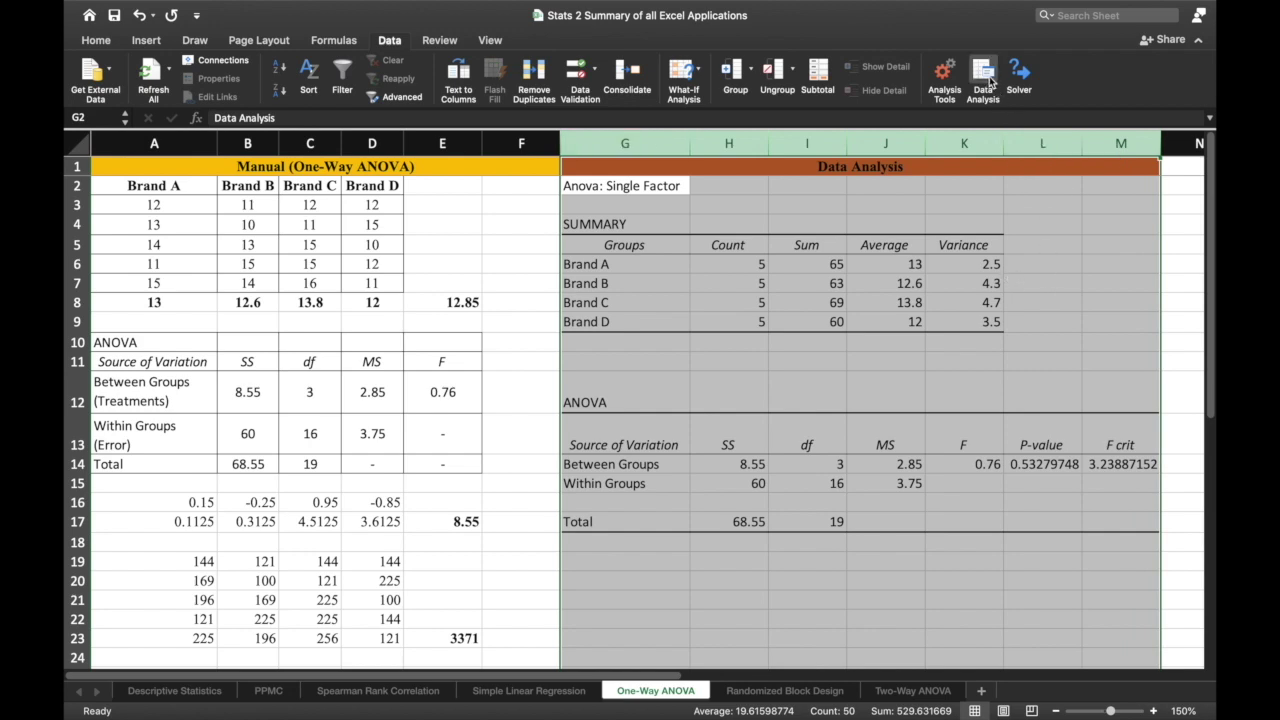
pyautogui.click(224, 461)
pyautogui.scroll(-5, 224, 461)
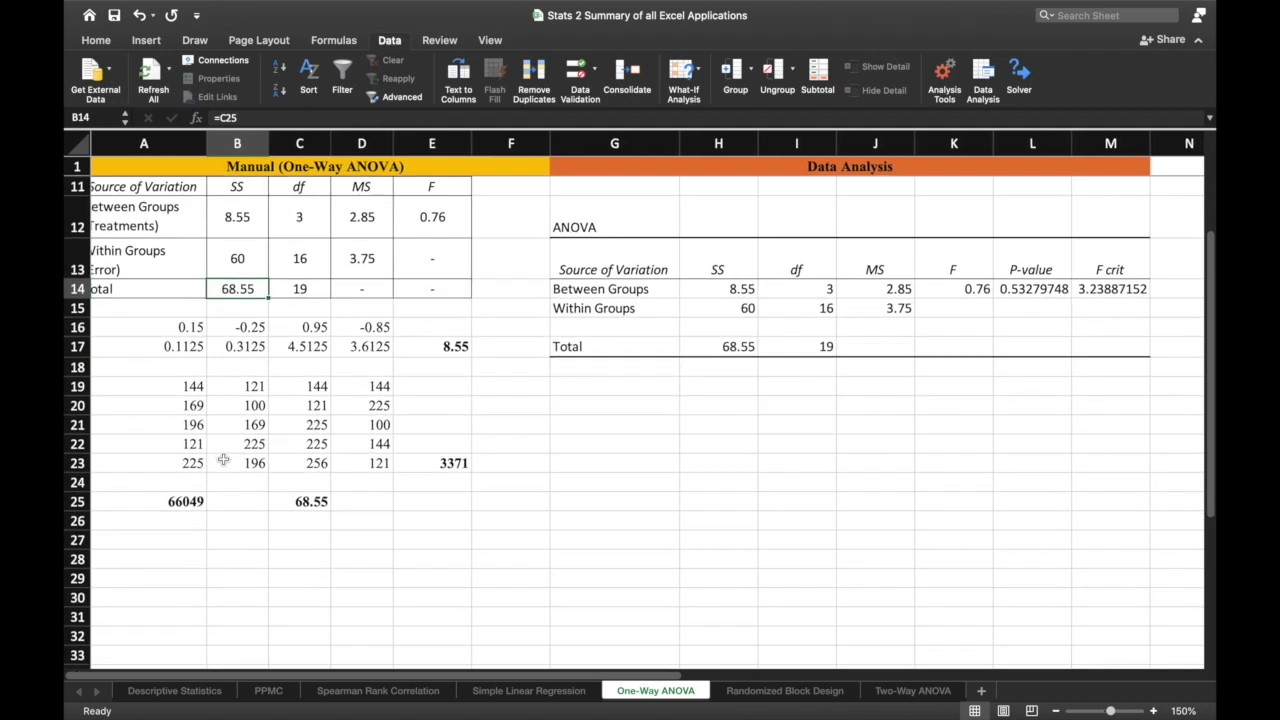
pyautogui.scroll(5, 224, 458)
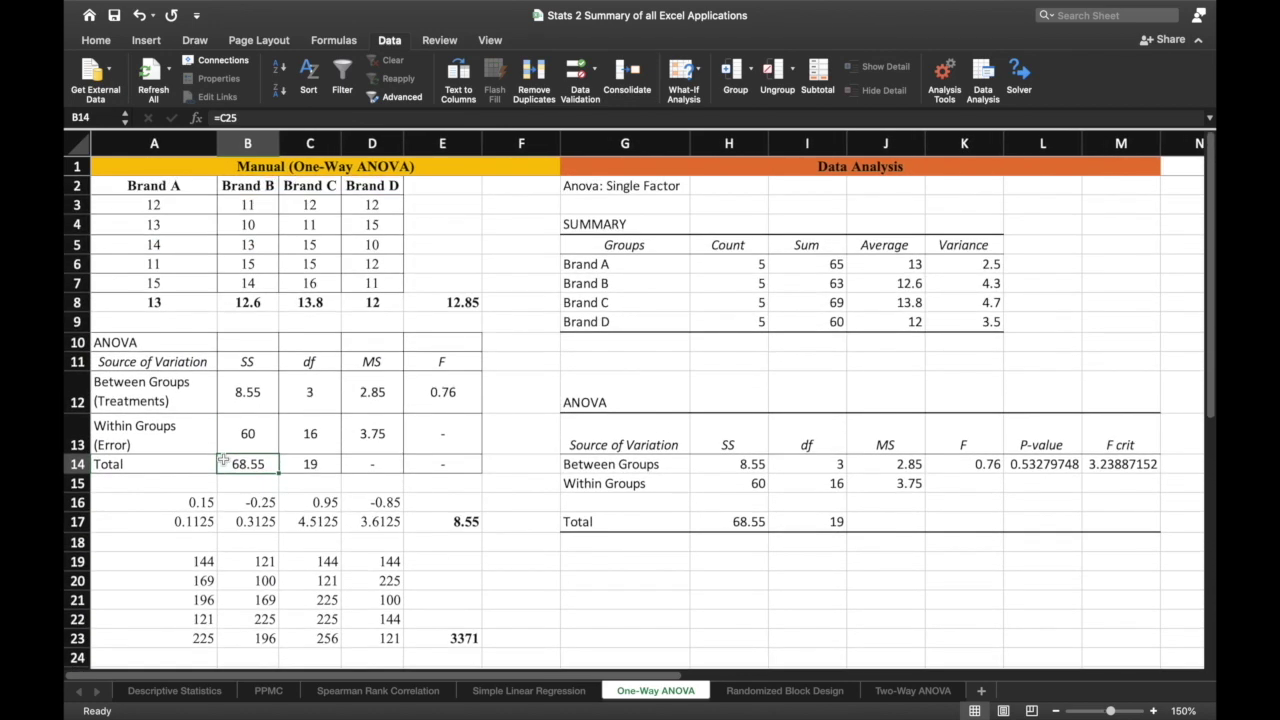
pyautogui.click(345, 477)
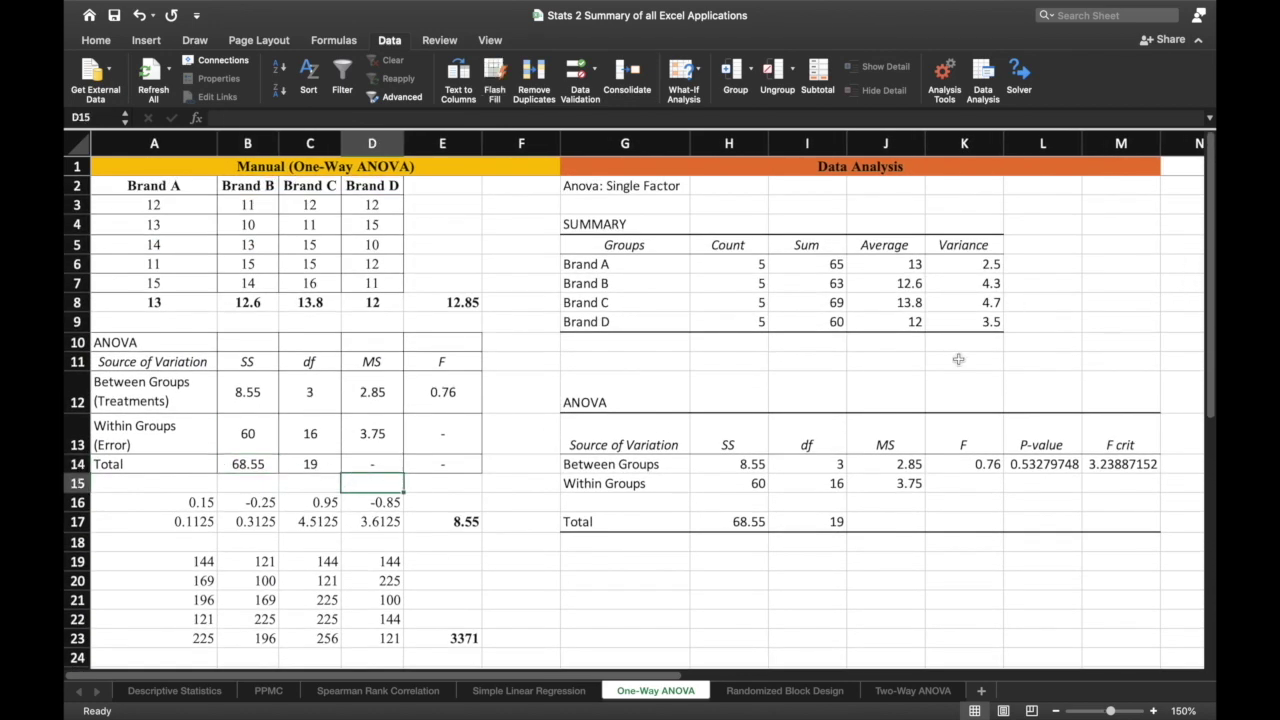
# Step: Examine the generated ANOVA table under Data Analysis, particularly its F, P-value and F crit entries
pyautogui.moveTo(600, 400); pyautogui.dragTo(1111, 516)
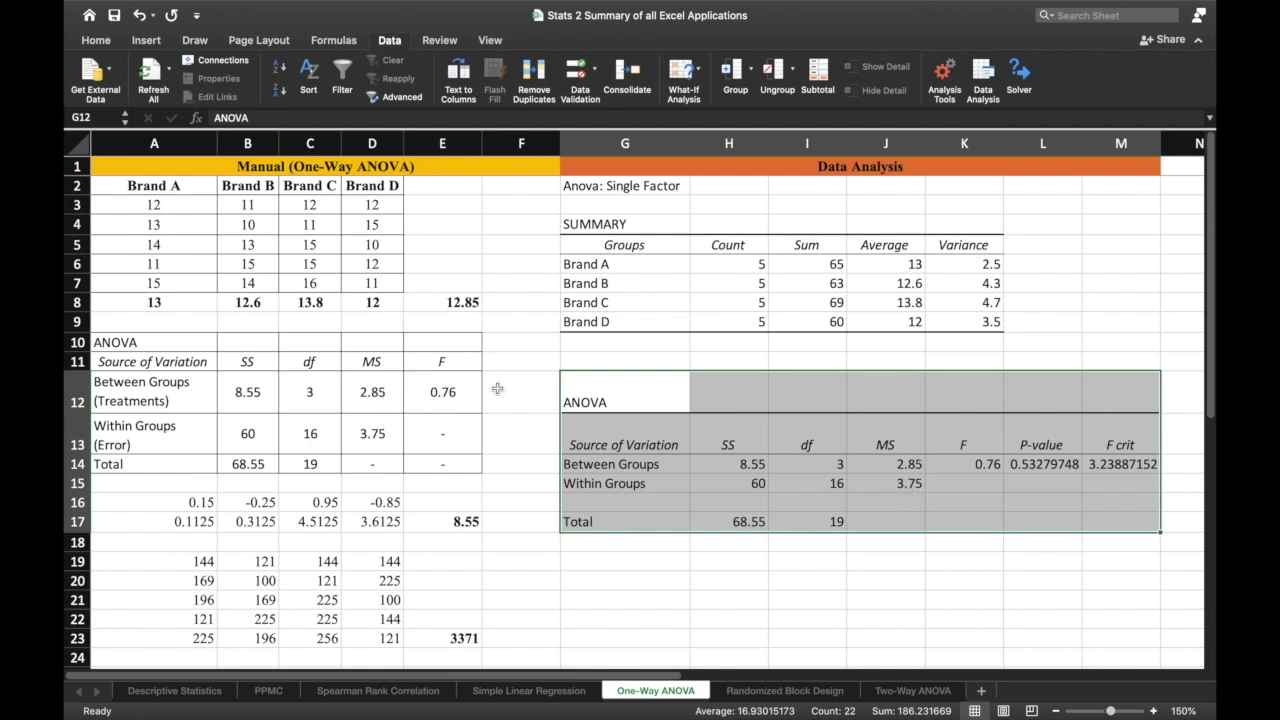
pyautogui.click(978, 465)
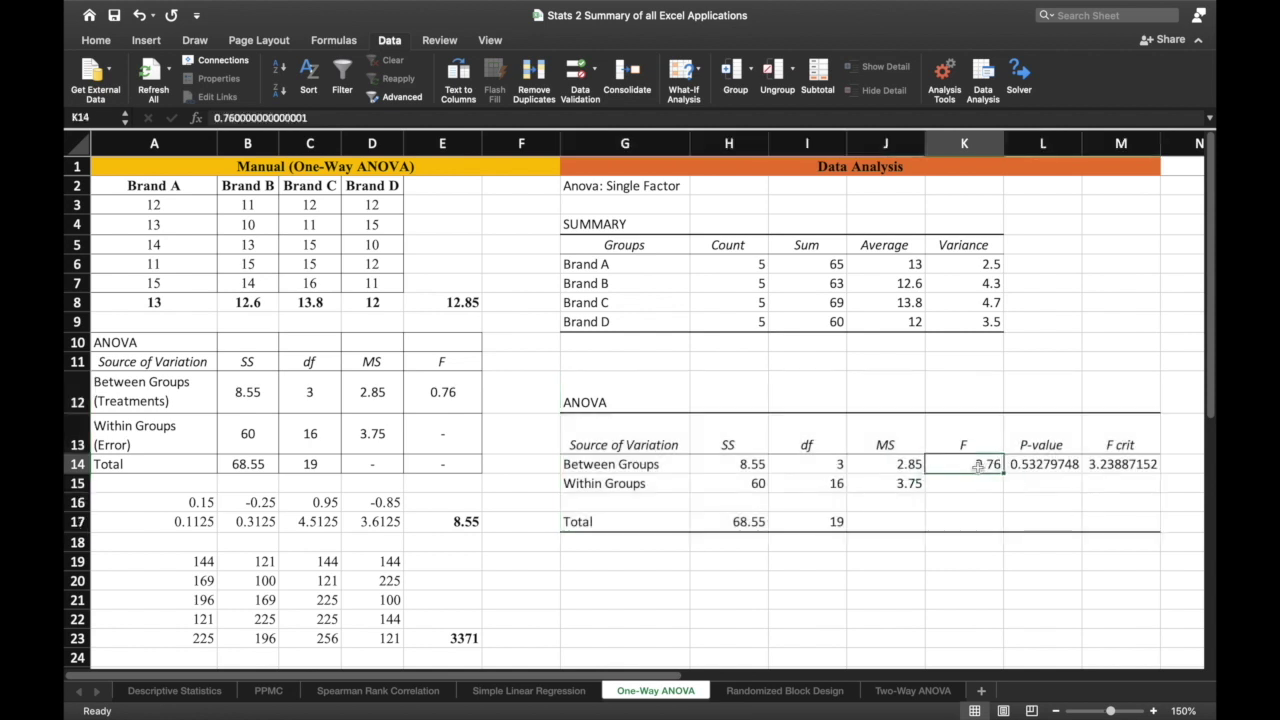
pyautogui.moveTo(1067, 440); pyautogui.dragTo(1118, 525)
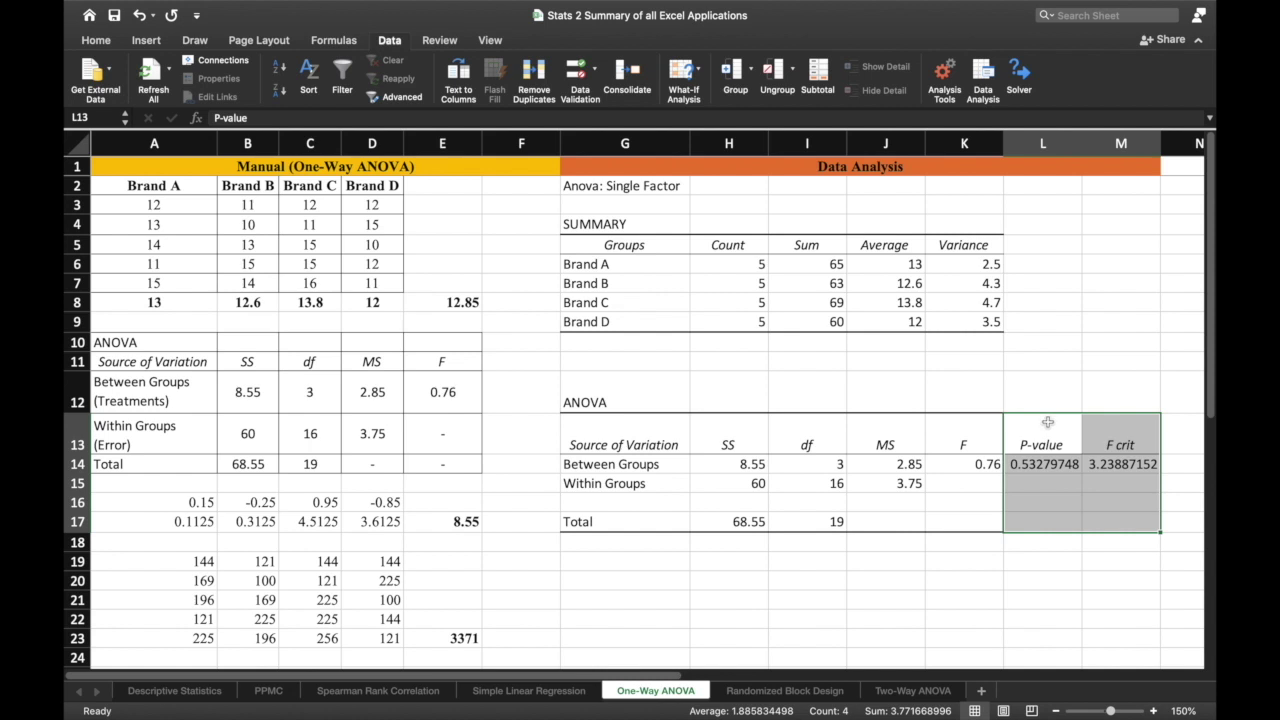
pyautogui.click(1133, 434)
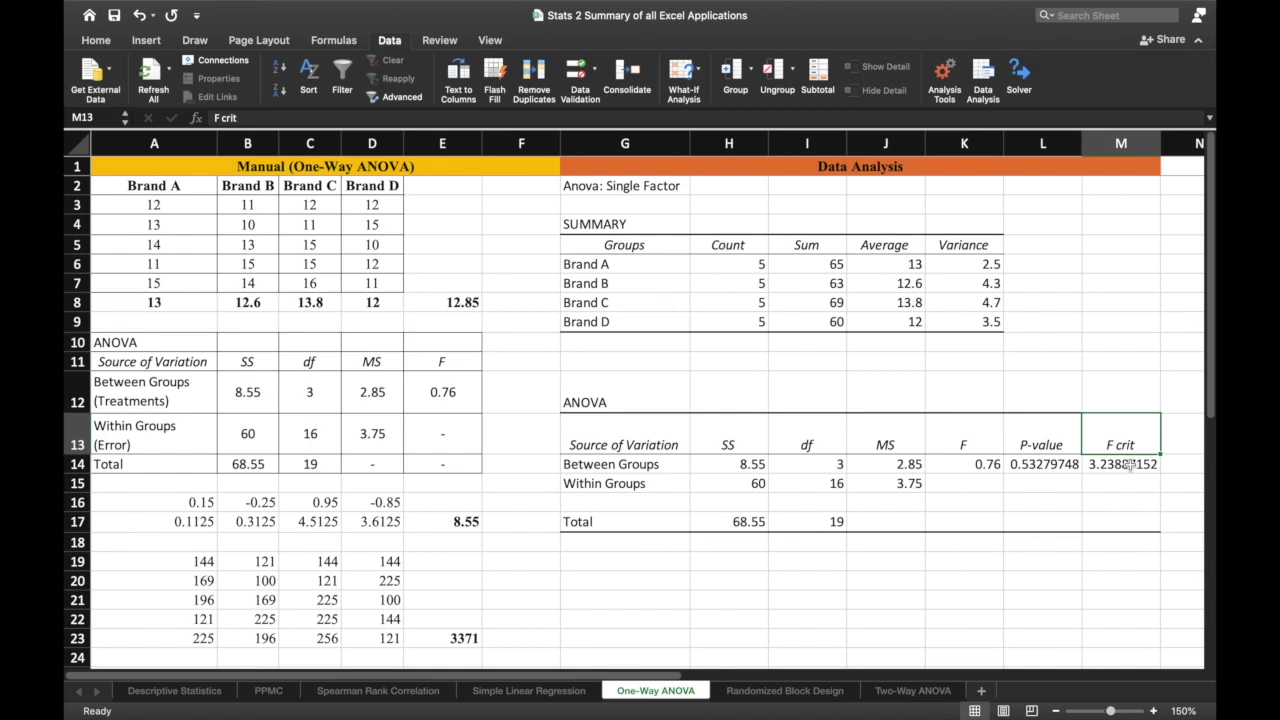
pyautogui.click(1128, 466)
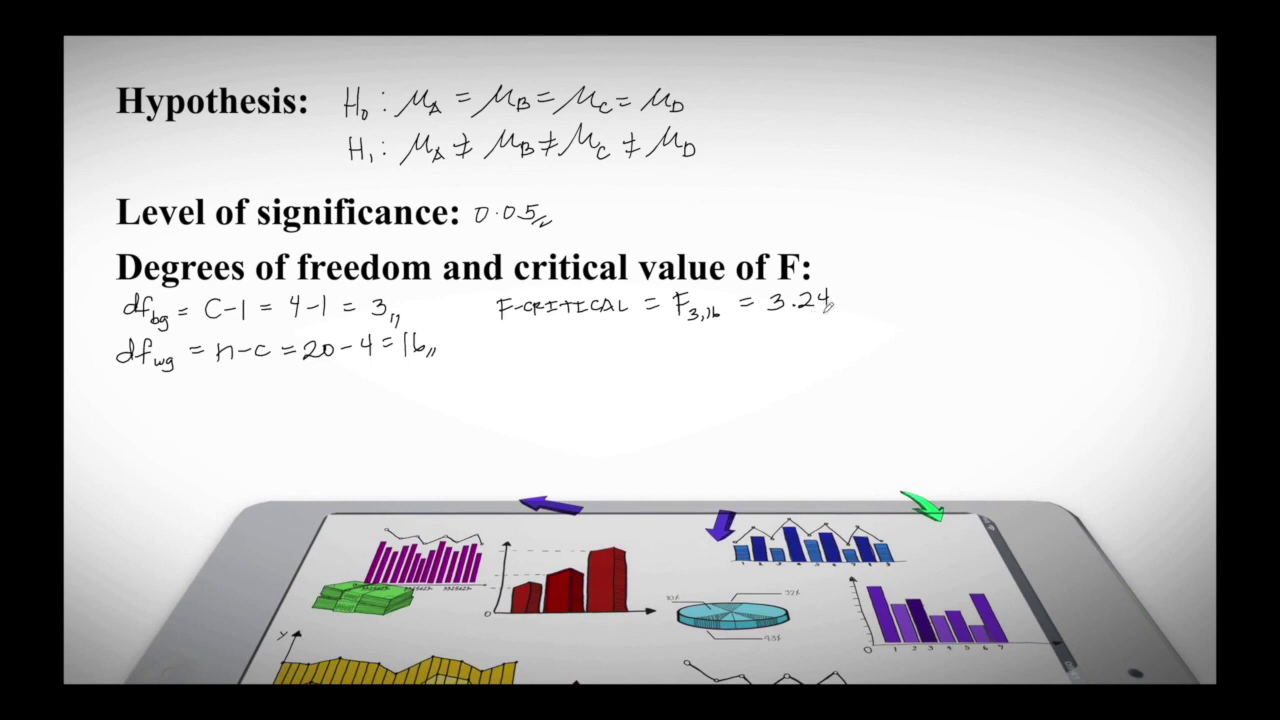
pyautogui.moveTo(828, 306); pyautogui.dragTo(846, 308)
pyautogui.press('Right')
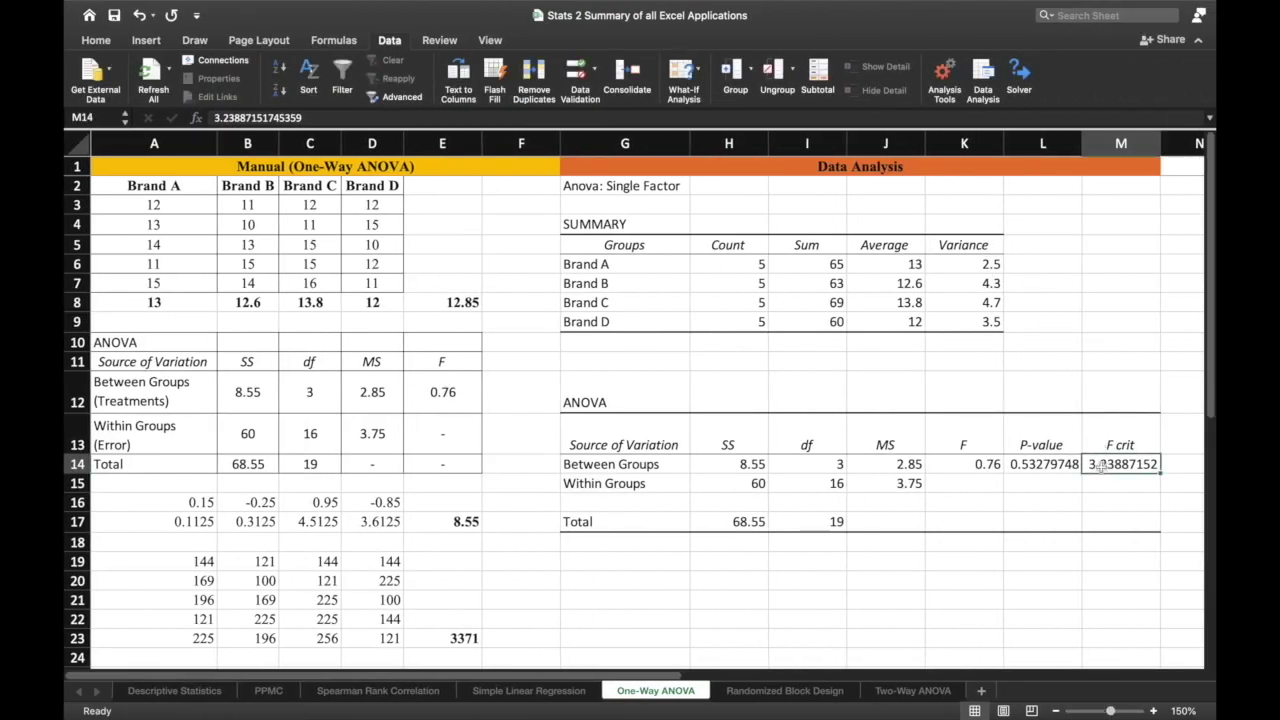
# Step: Compare the computed F value with the F crit value in the Data Analysis ANOVA table
pyautogui.click(985, 466)
pyautogui.moveTo(980, 442); pyautogui.dragTo(985, 460)
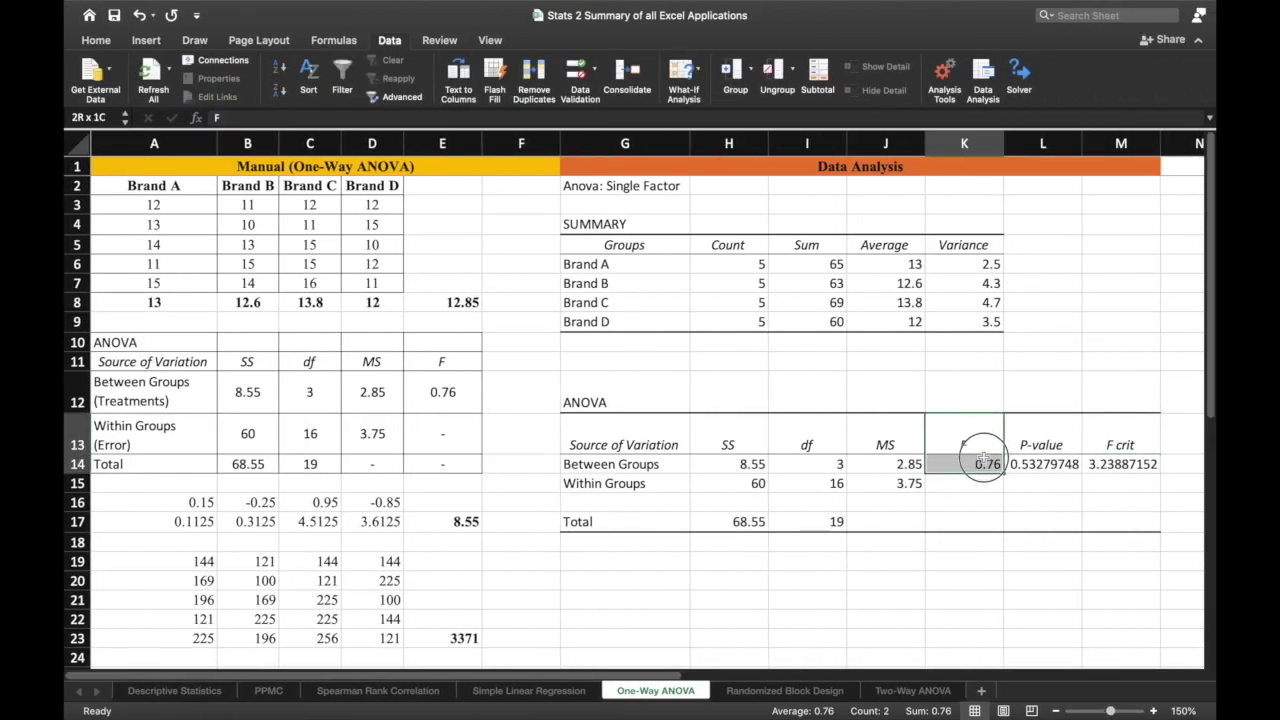
pyautogui.moveTo(1122, 444); pyautogui.dragTo(1122, 464)
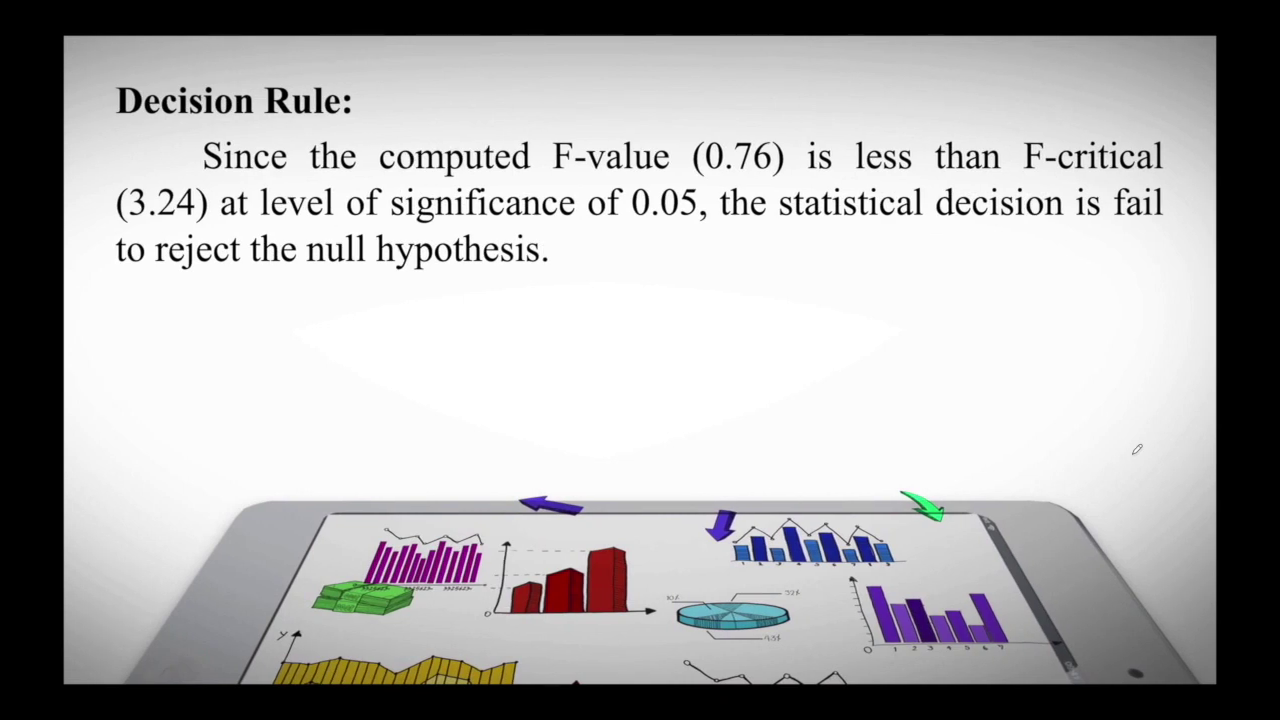
pyautogui.moveTo(1053, 76); pyautogui.dragTo(1053, 111)
pyautogui.moveTo(974, 80); pyautogui.dragTo(974, 106)
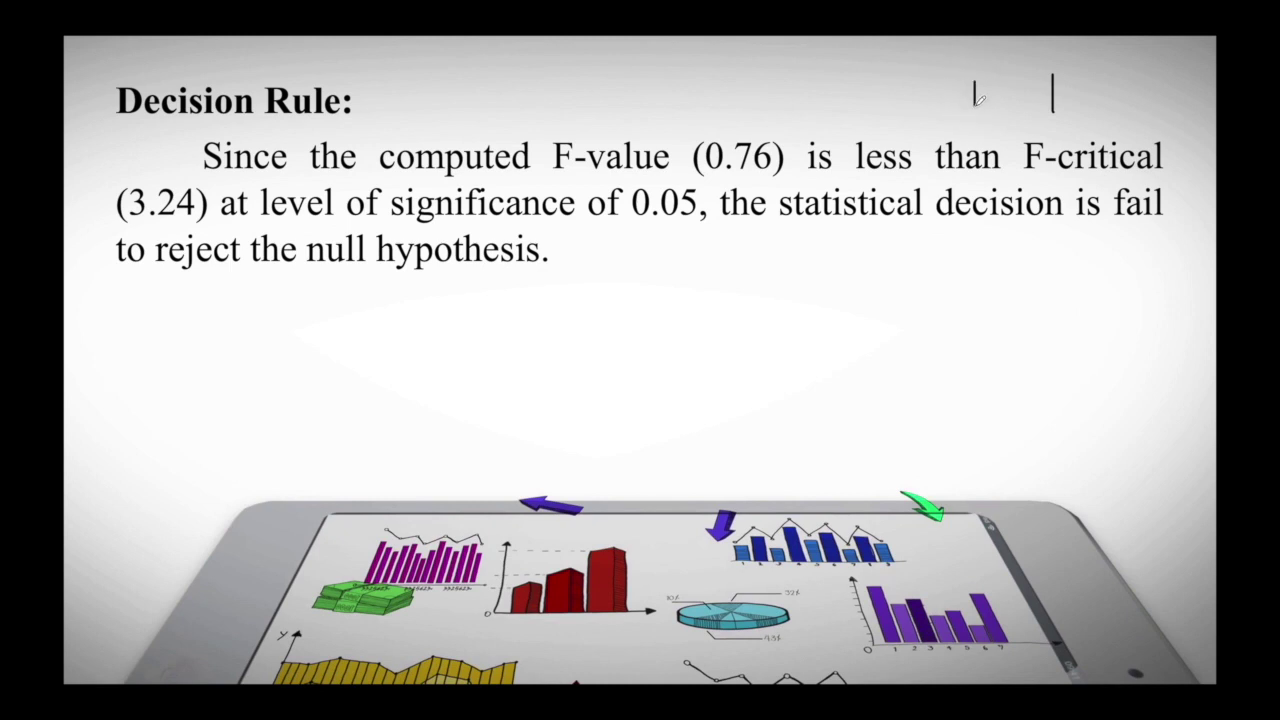